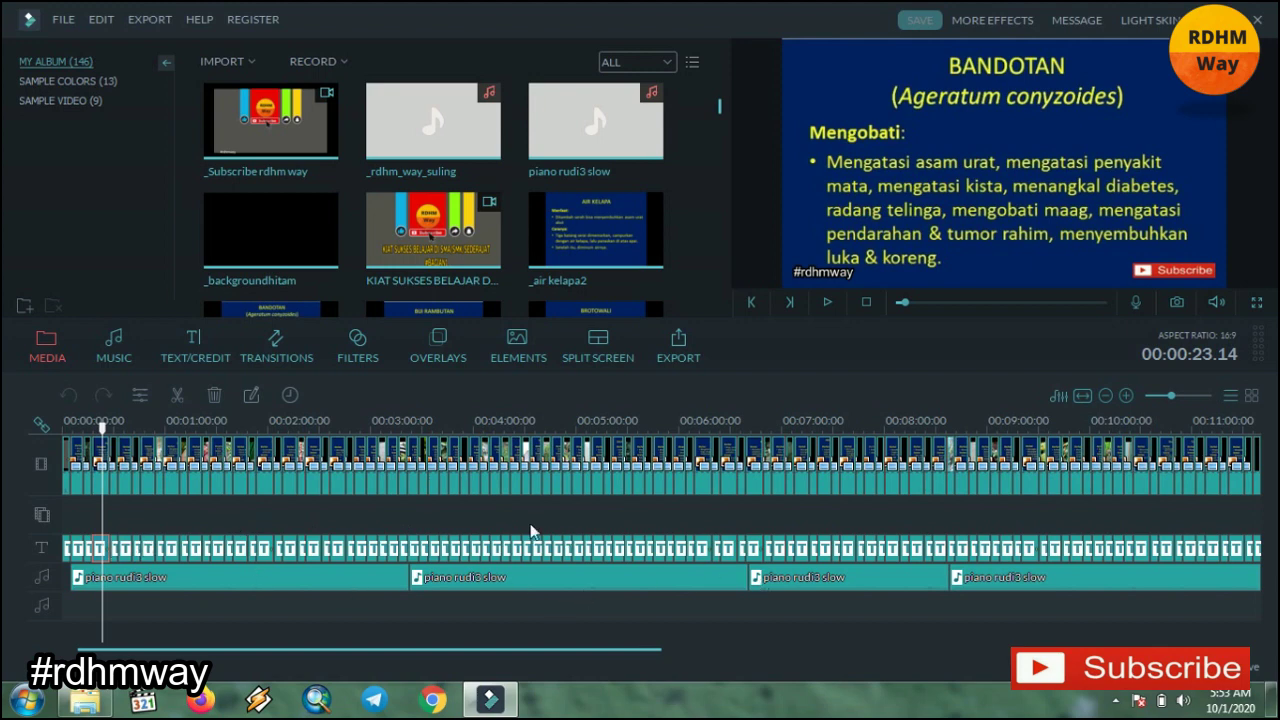
Preview a short passage of the project starting at about 00:05:37 on the timeline, pausing it near 00:05:48
left_click_drag(588, 654, 613, 656)
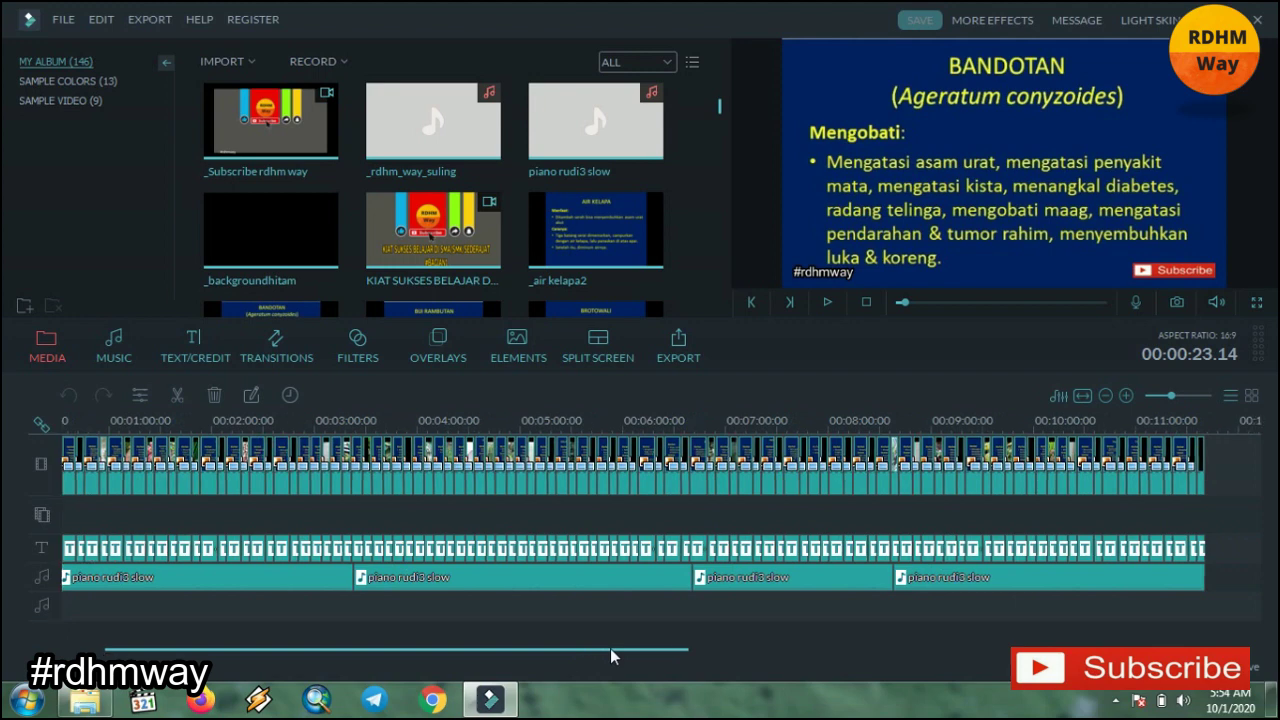
left_click(585, 427)
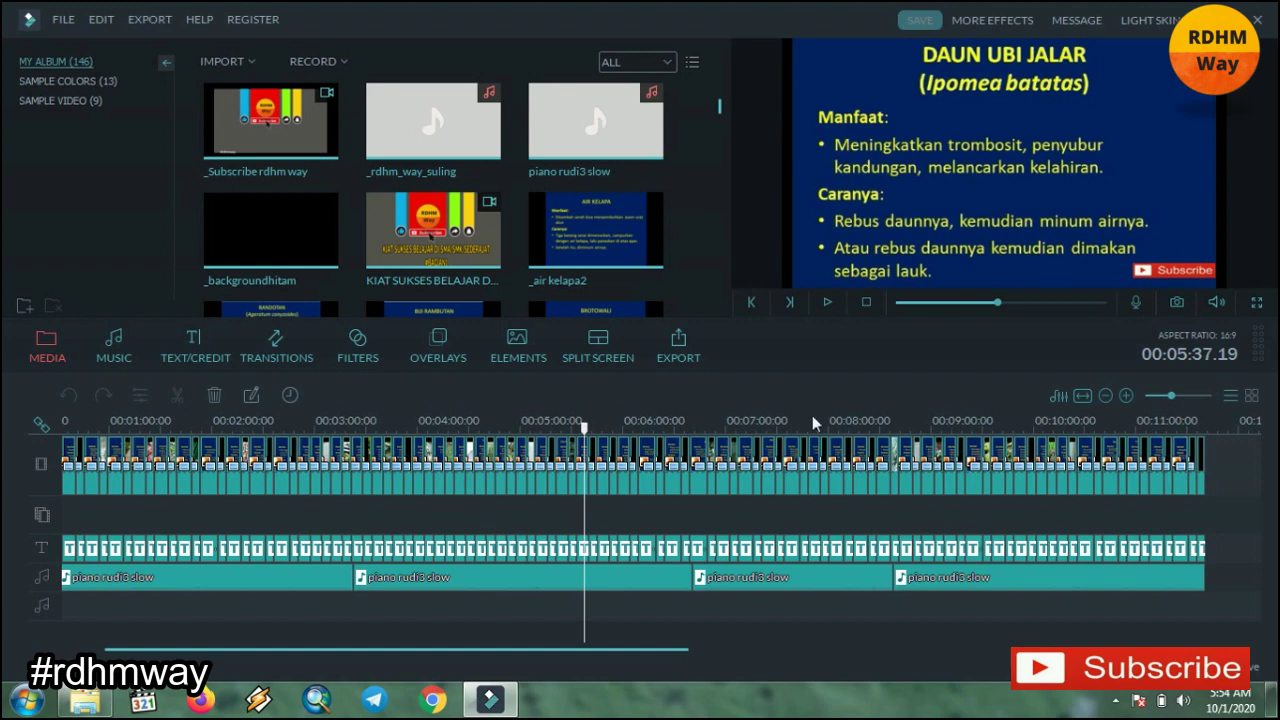
left_click(827, 301)
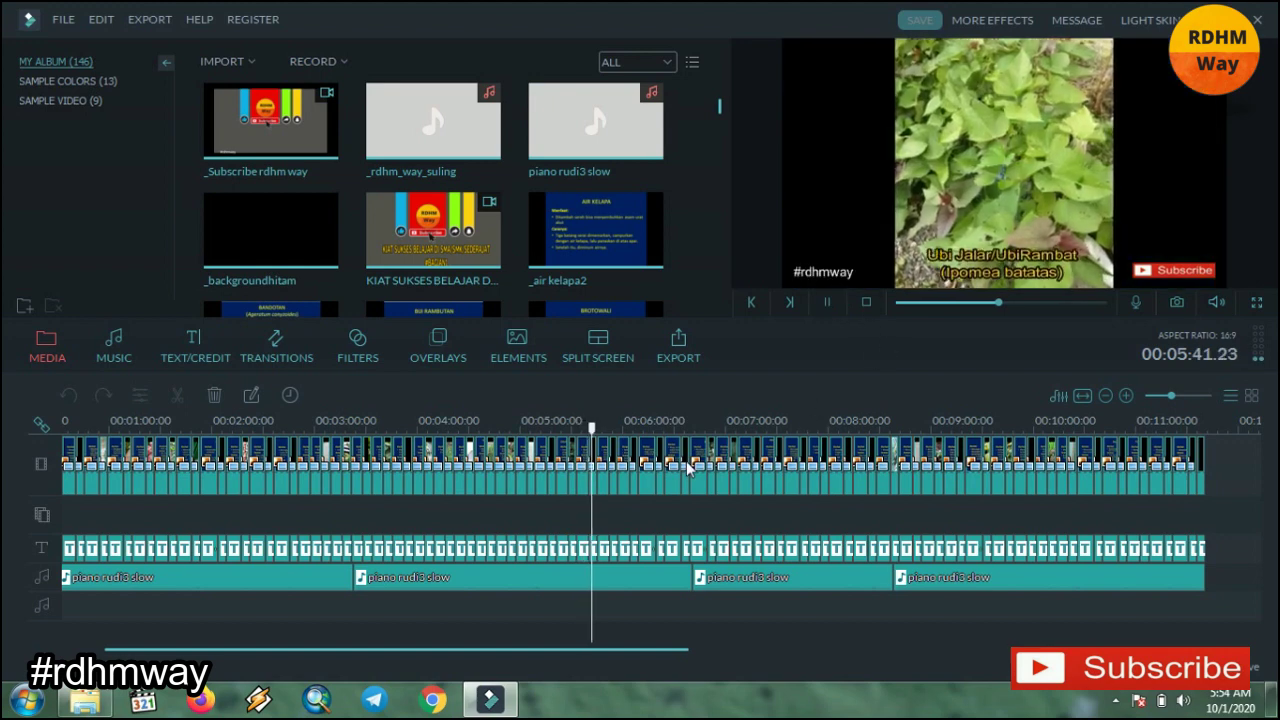
left_click(1116, 700)
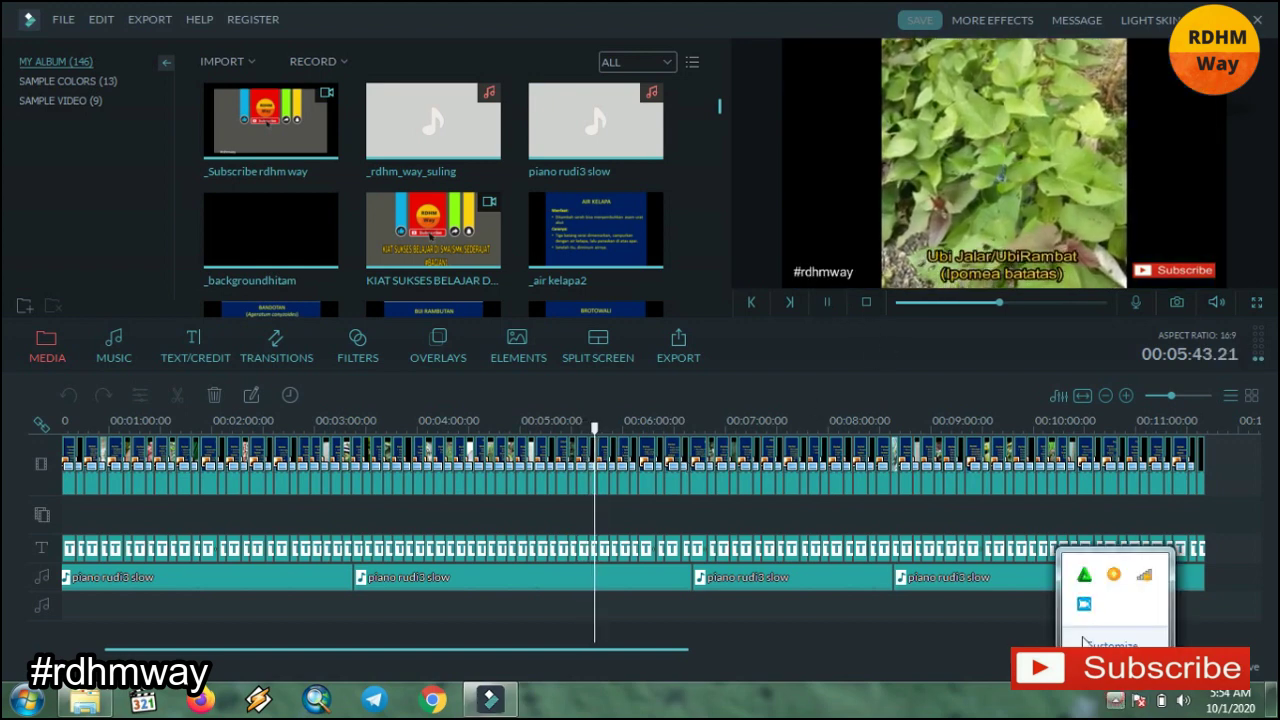
left_click(925, 623)
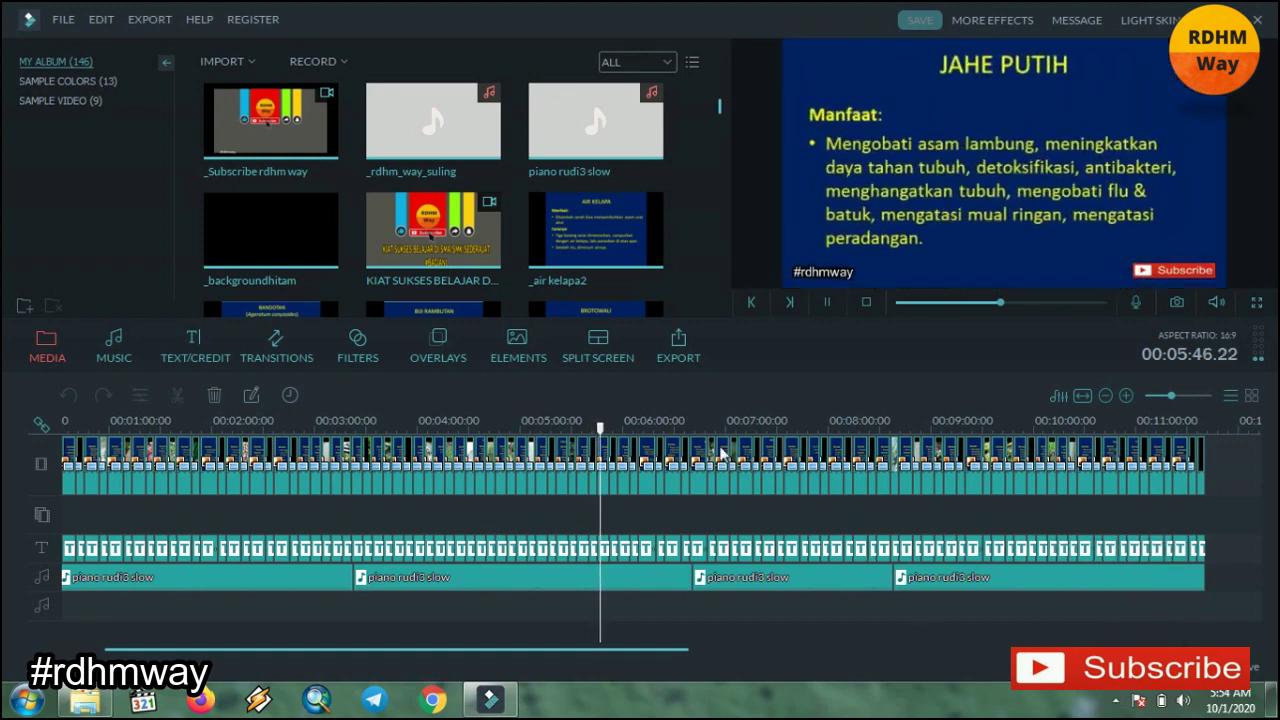
left_click(827, 301)
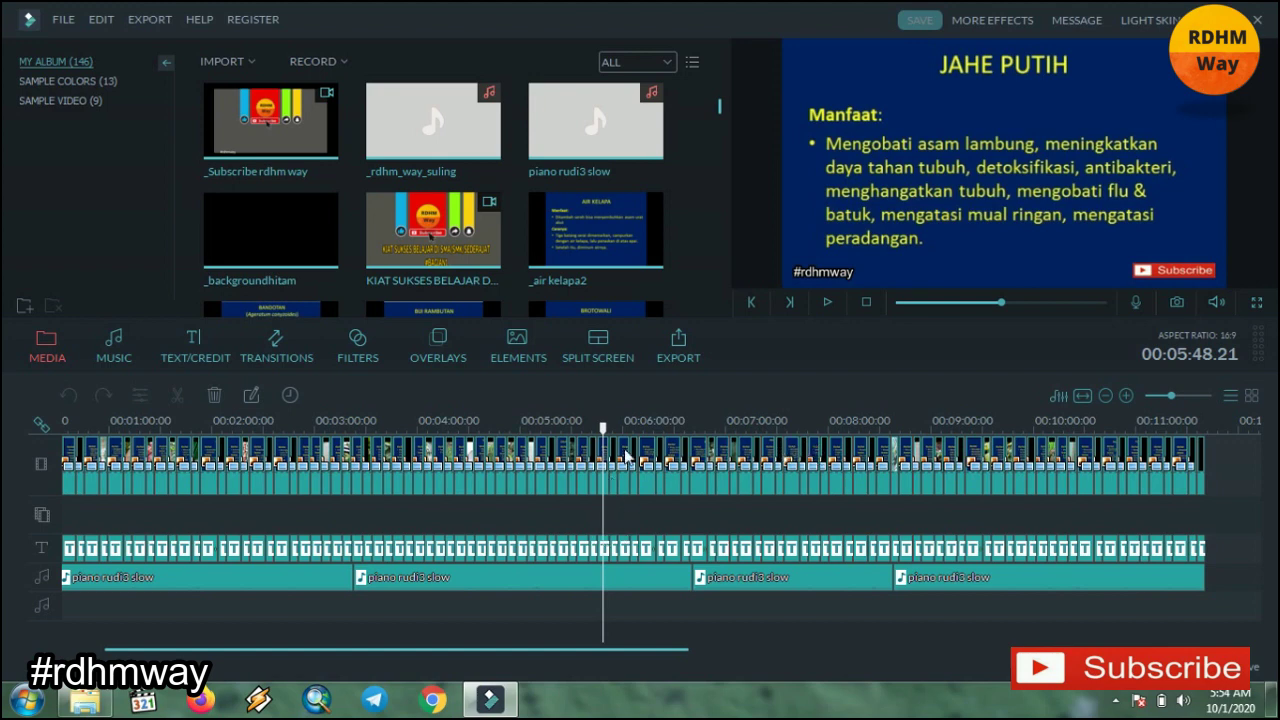
Locate the green-leaved plant photo at about 00:08:49 and open its title clip for advanced text editing
left_click_drag(646, 427, 990, 420)
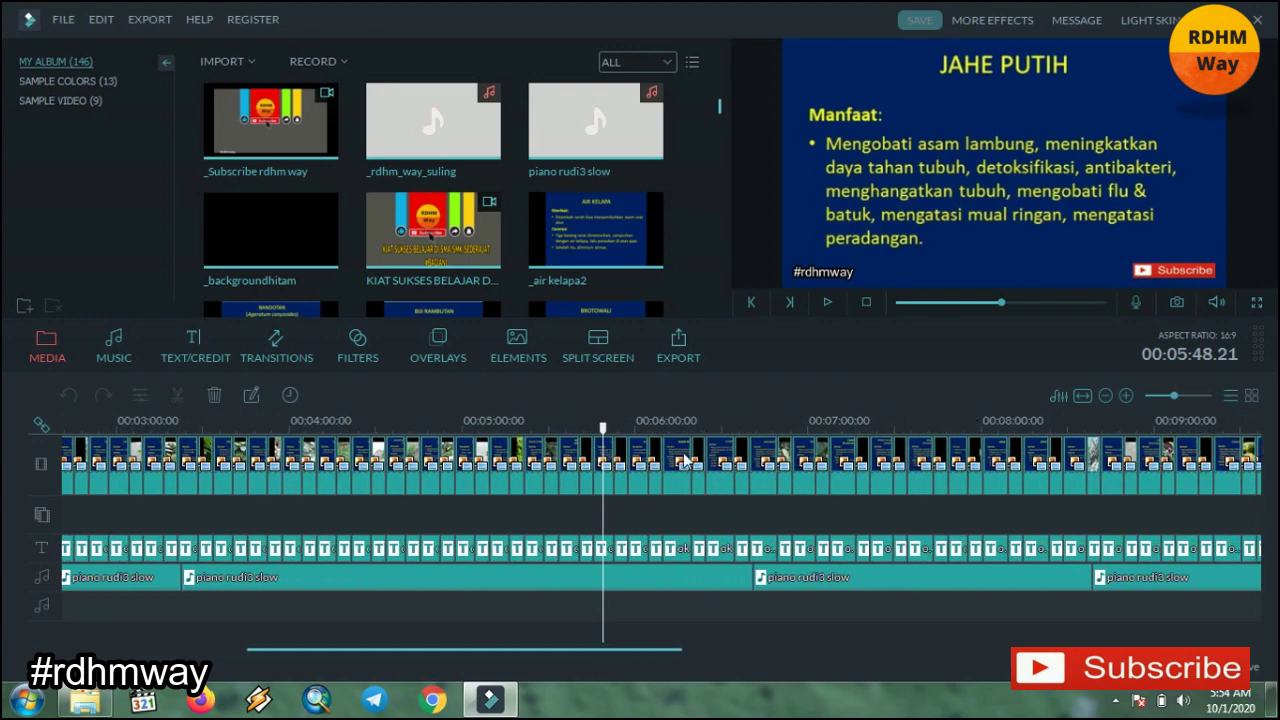
left_click(586, 468)
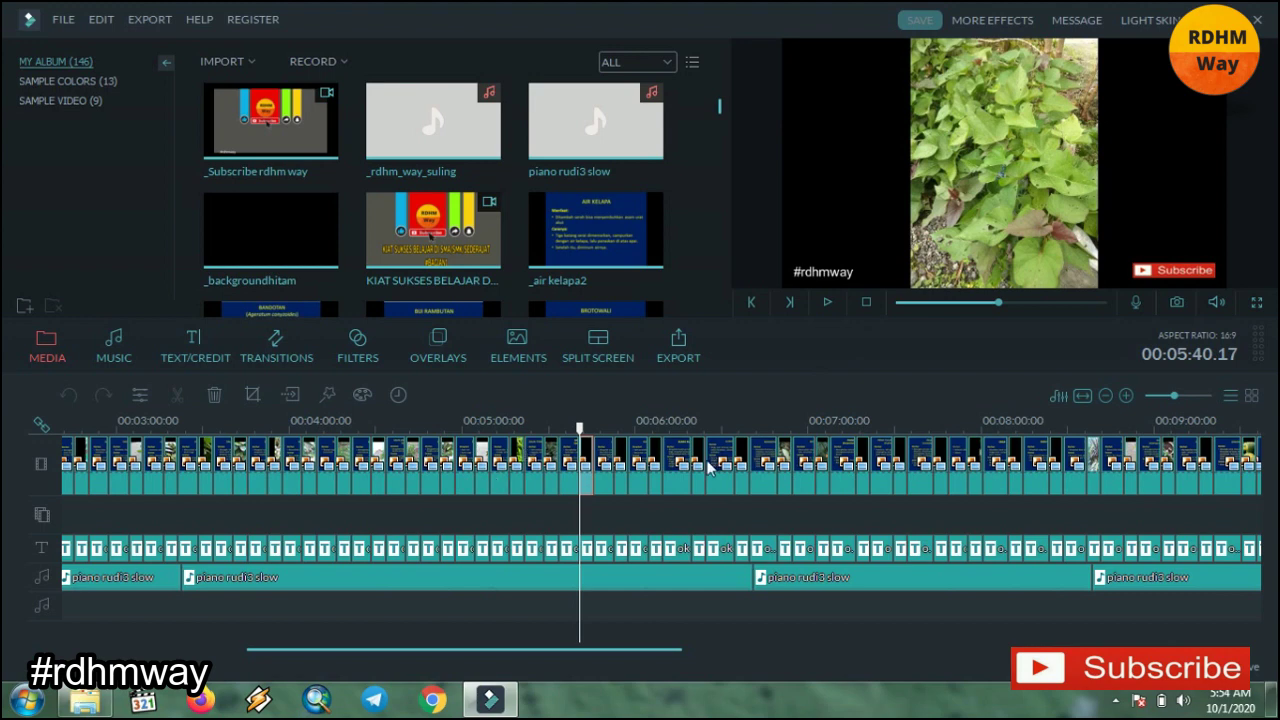
left_click(1133, 452)
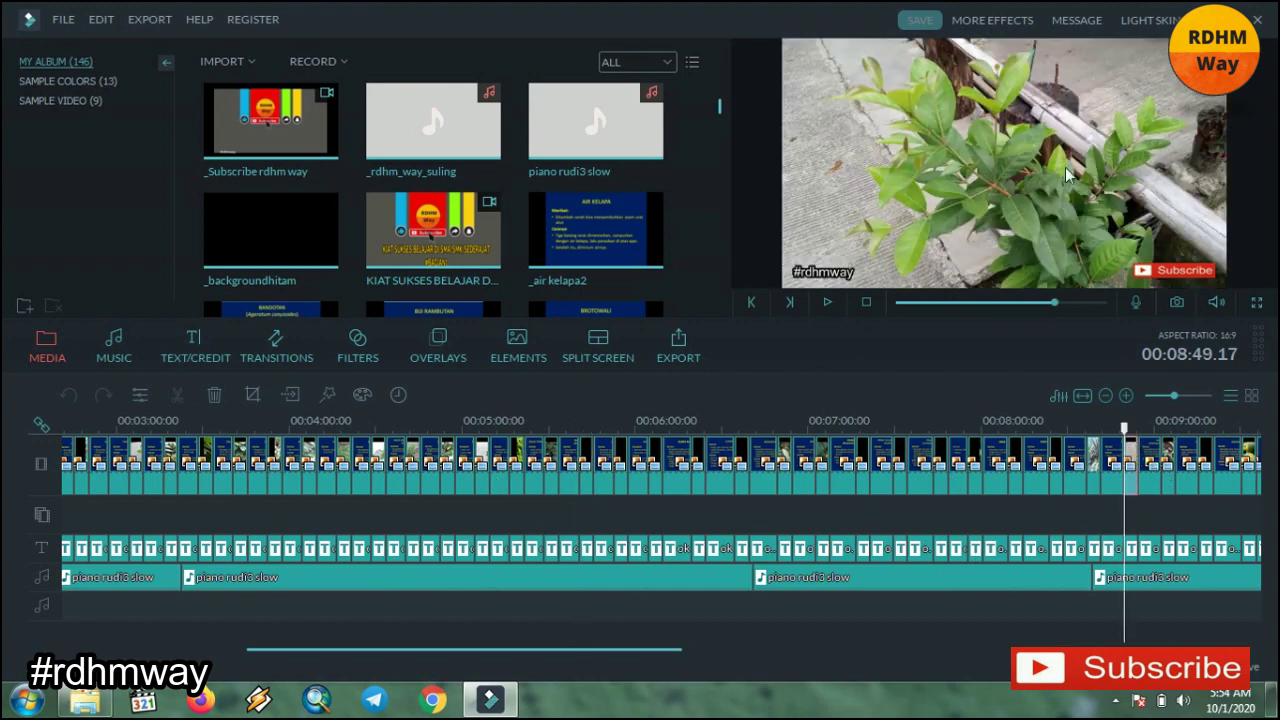
left_click(1135, 550)
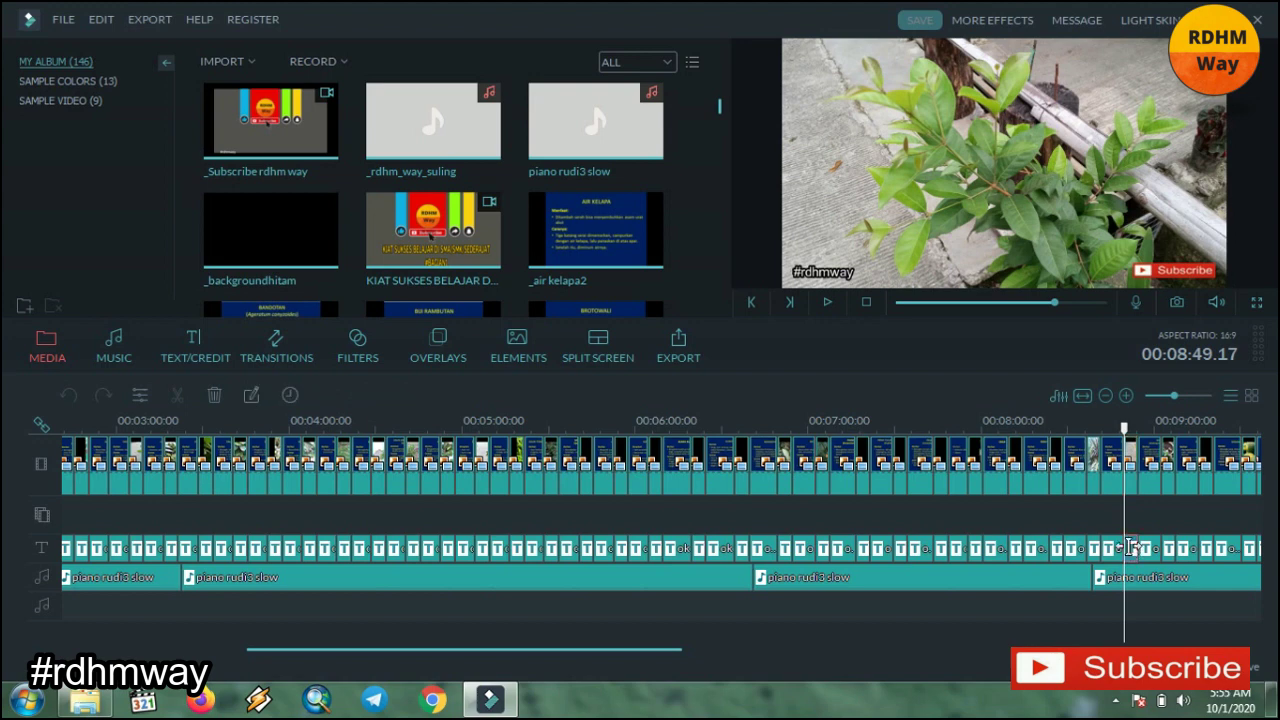
left_click(251, 396)
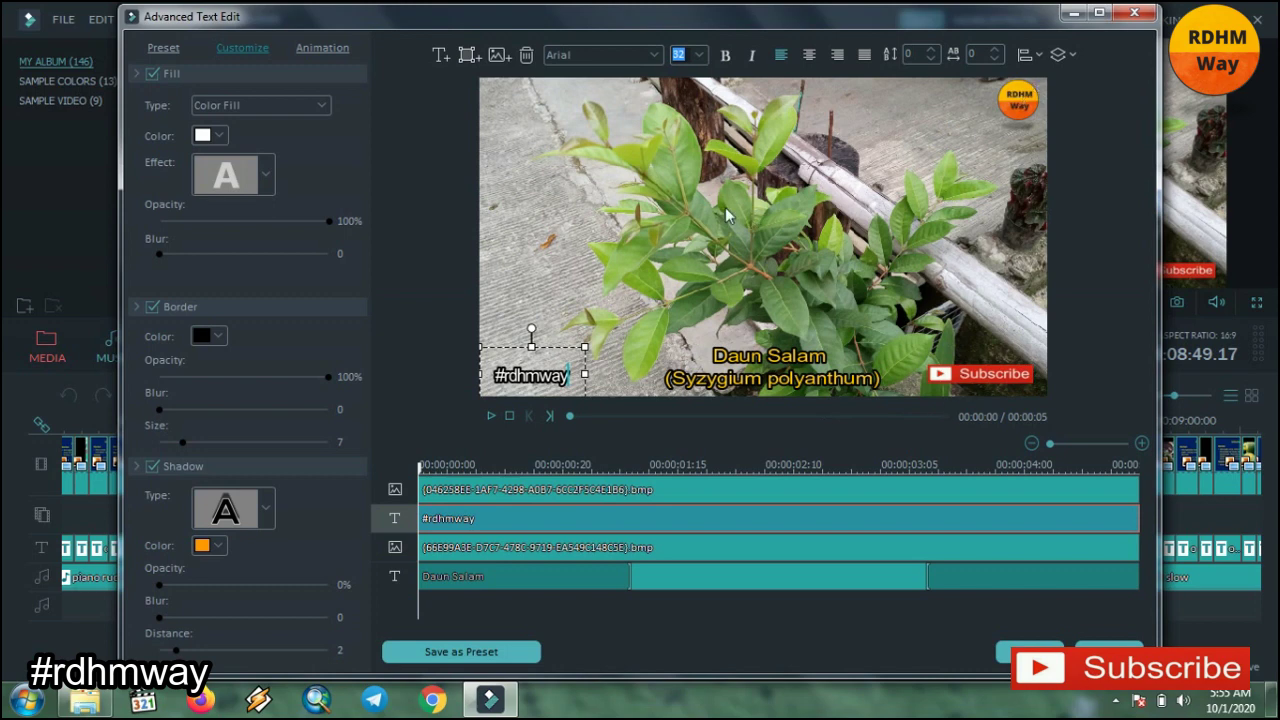
Delete all the existing title elements: the #rdhmway text, the Daun Salam caption, the RDHM Way logo and the Subscribe image
left_click(526, 54)
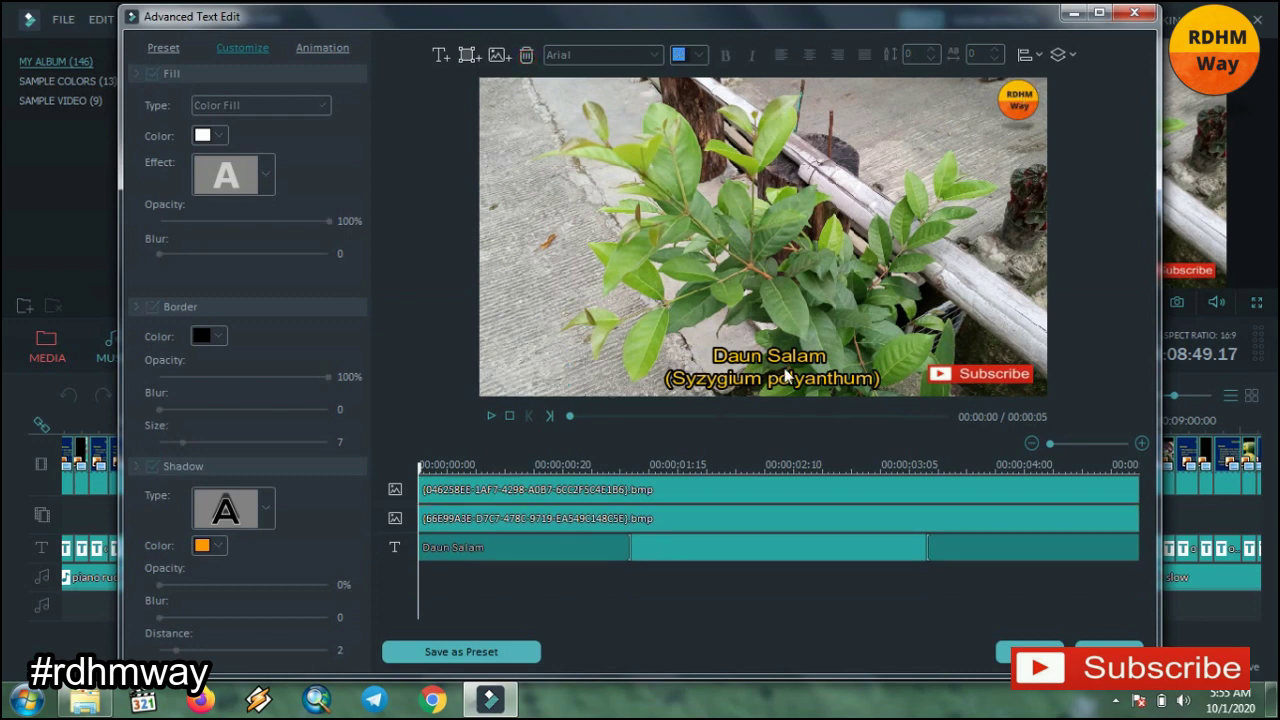
left_click(780, 373)
left_click(527, 56)
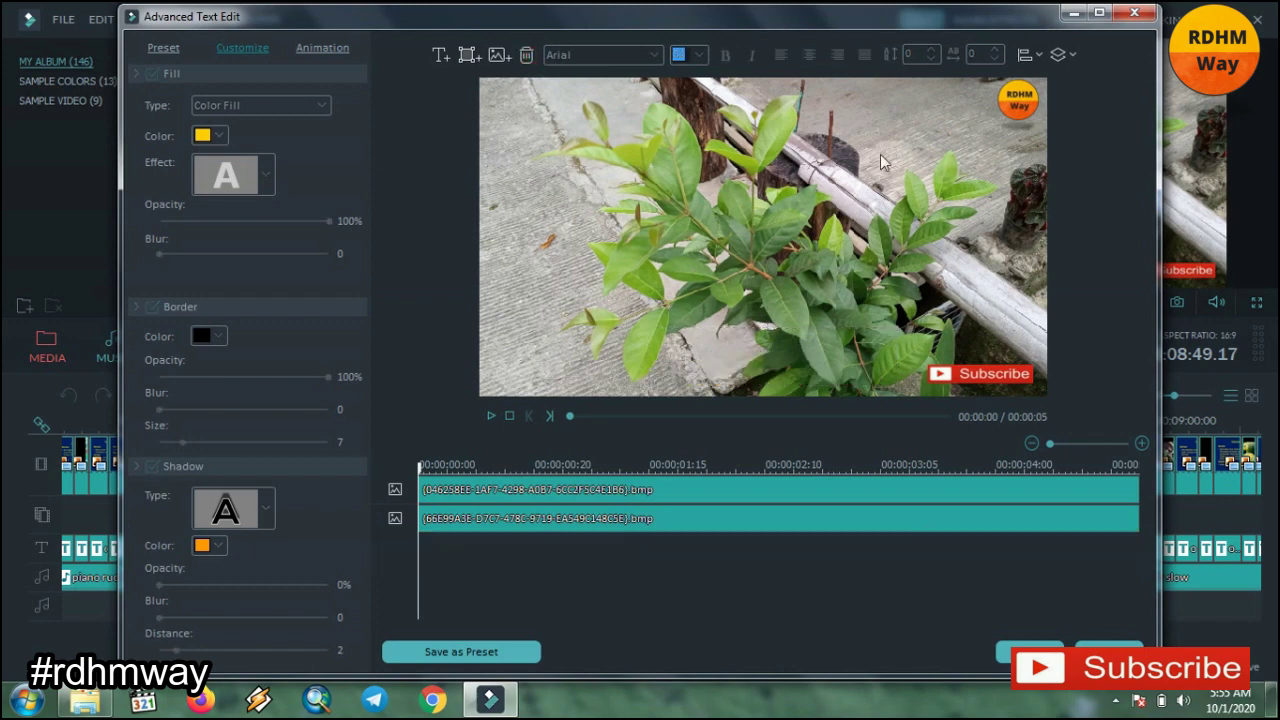
left_click(1014, 118)
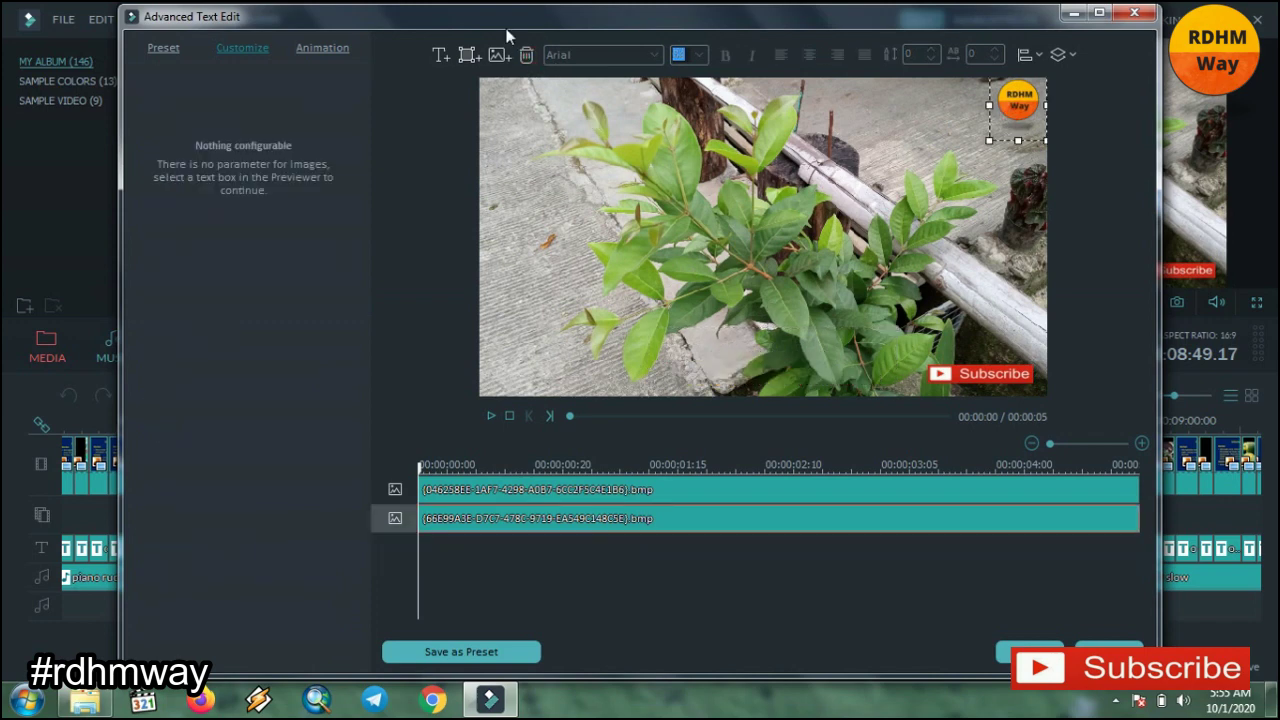
left_click(525, 54)
left_click(988, 377)
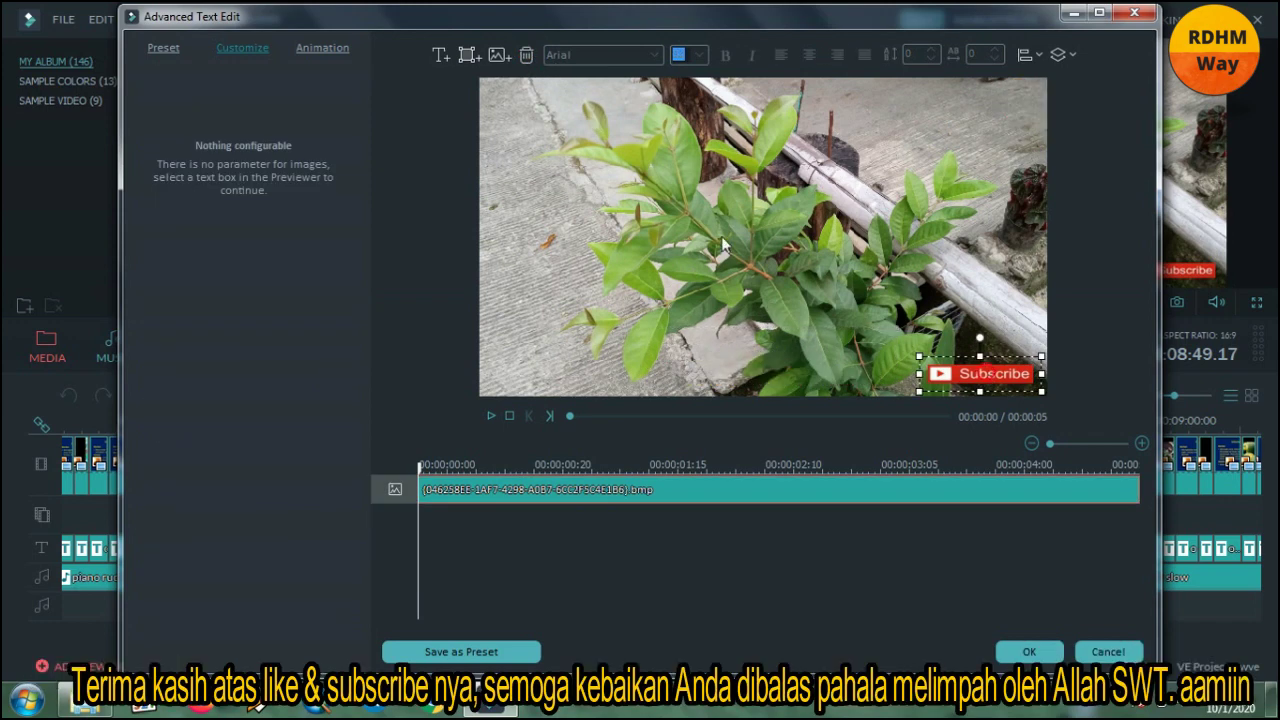
left_click(526, 58)
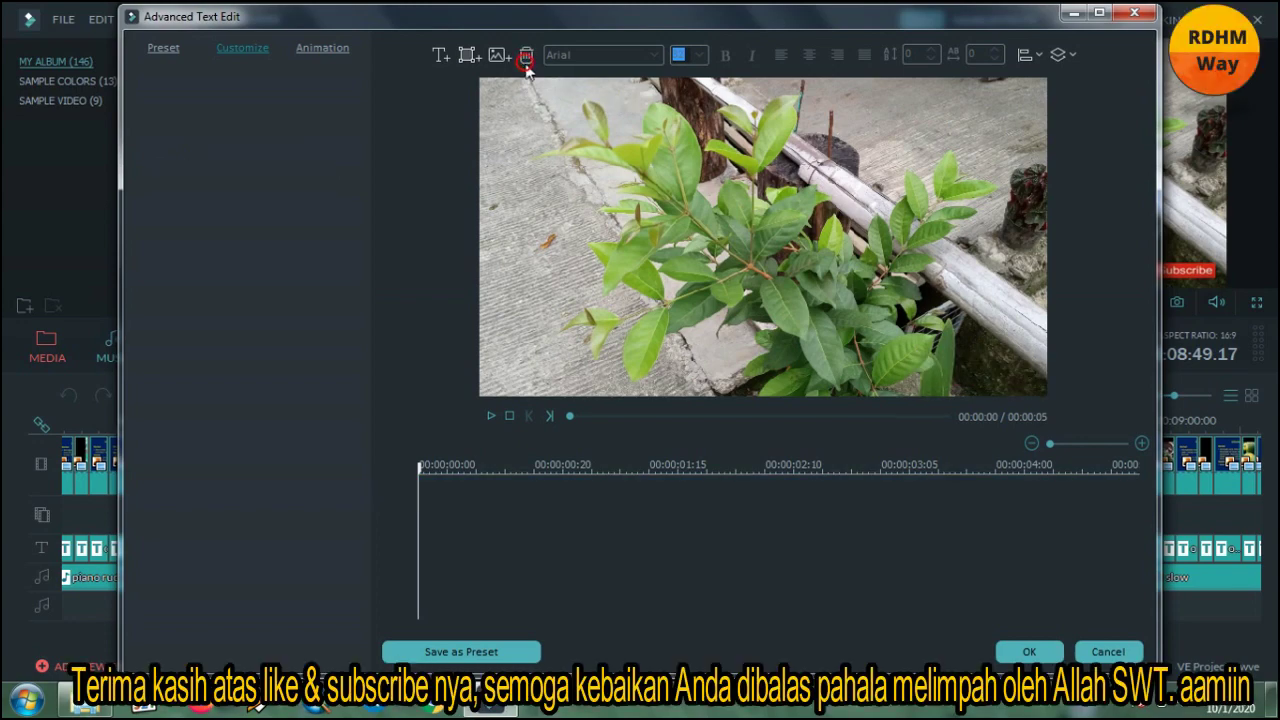
Add a text box to the title reading "53 JENIS TUMBUHAN OBAT"
left_click(438, 58)
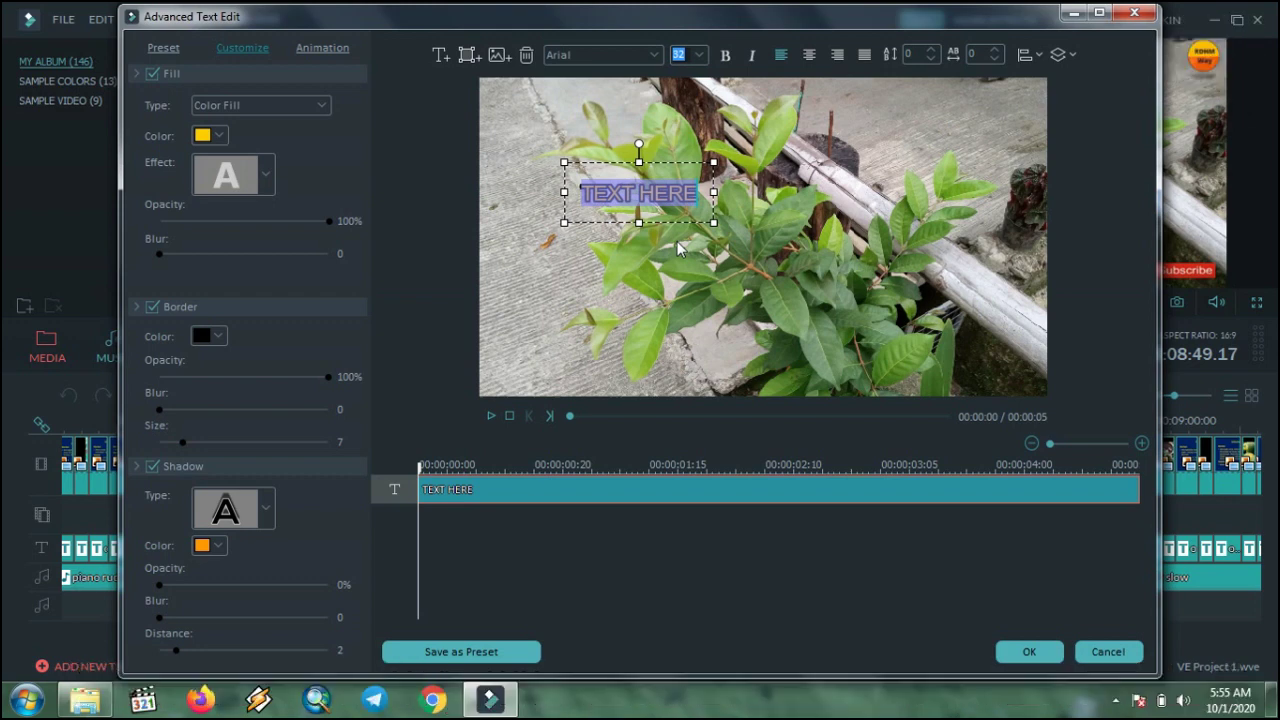
type("JENIS")
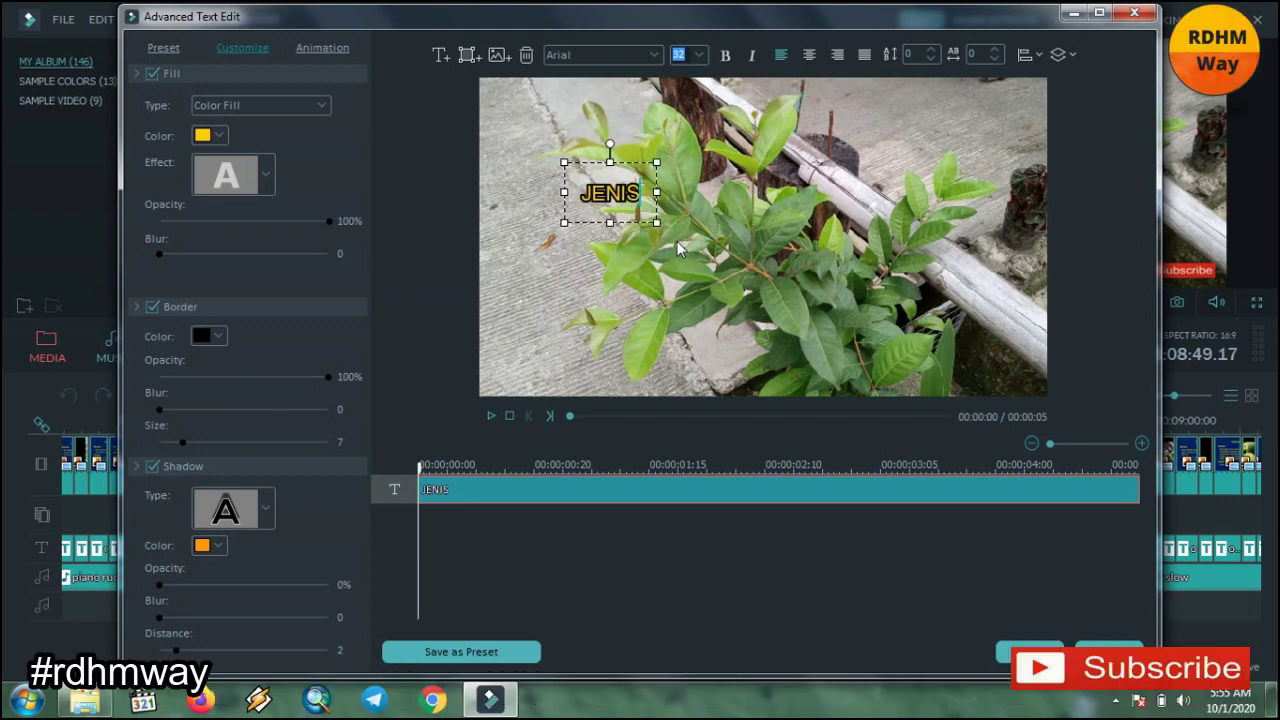
type(" TUMBU")
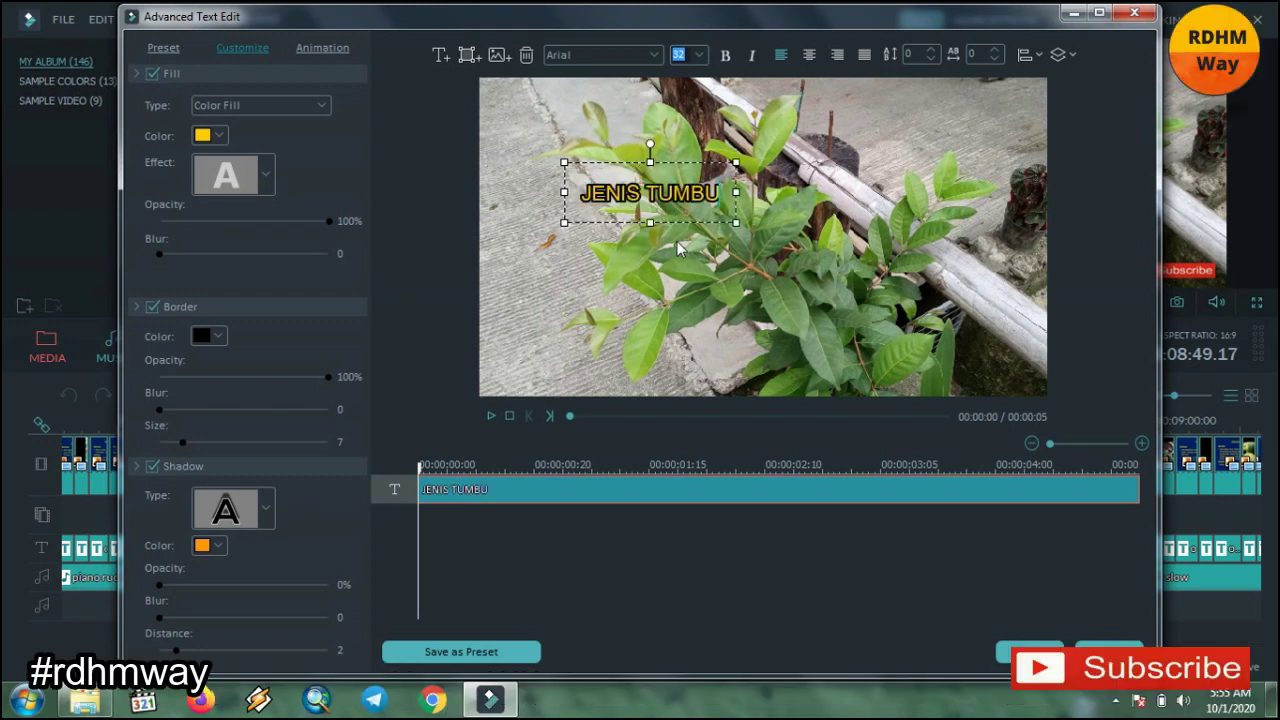
type("HAN OBAT")
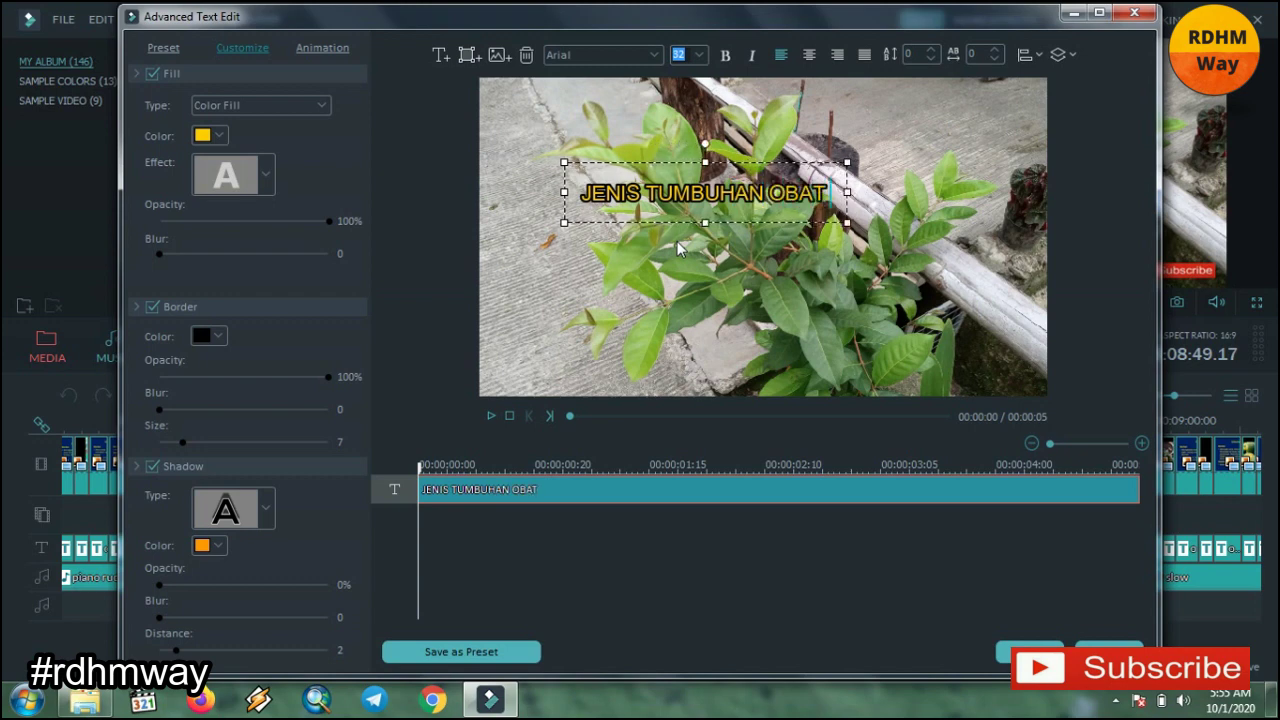
type(" 53")
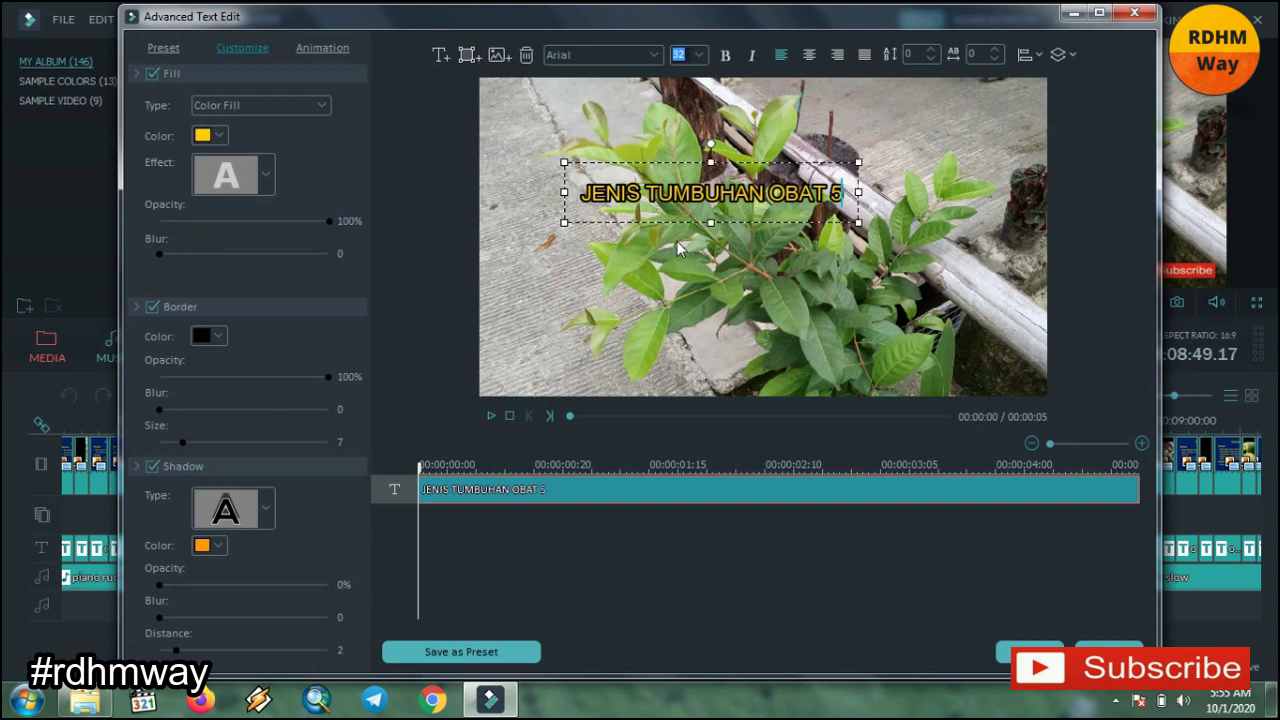
key("BackSpace")
key("BackSpace")
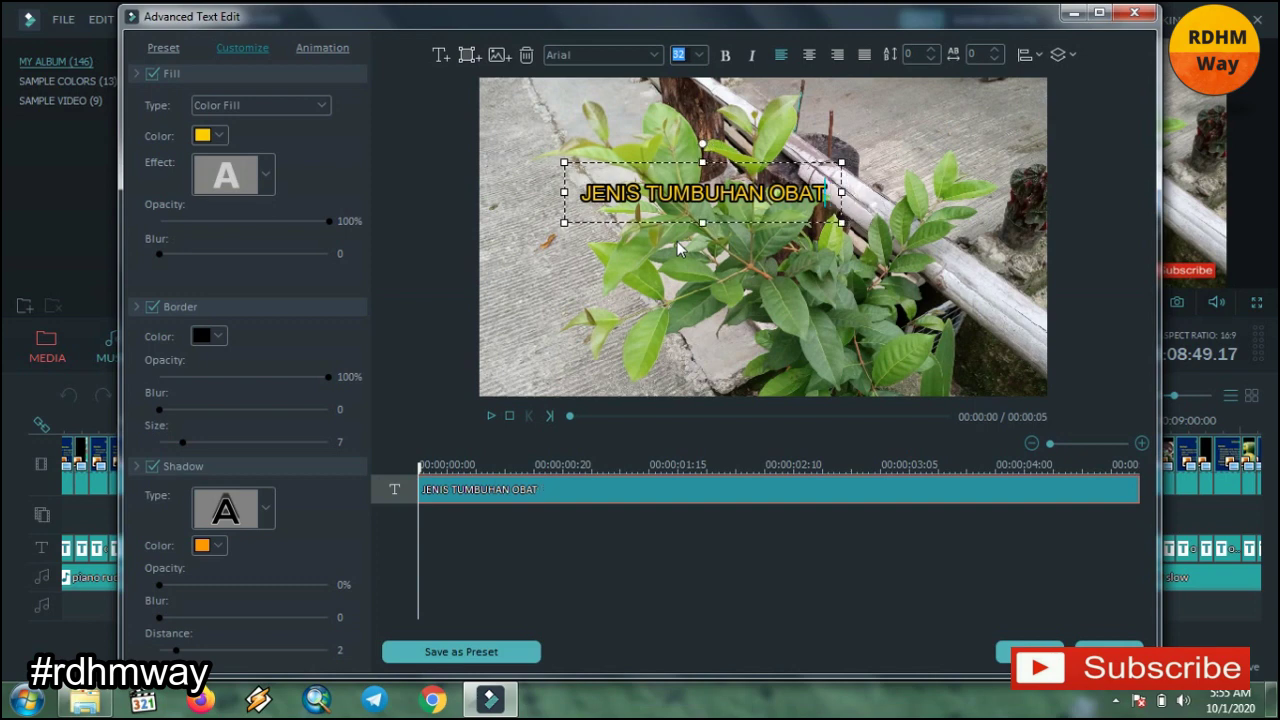
key("Left")
key("Left")
key("Left")
key("Left")
key("Left")
key("Left")
key("Left")
key("Left")
key("Left")
key("Left")
key("Left")
key("Left")
key("Left")
key("Left")
key("Left")
key("Left")
key("Left")
key("Left")
key("Left")
key("Left")
type("53")
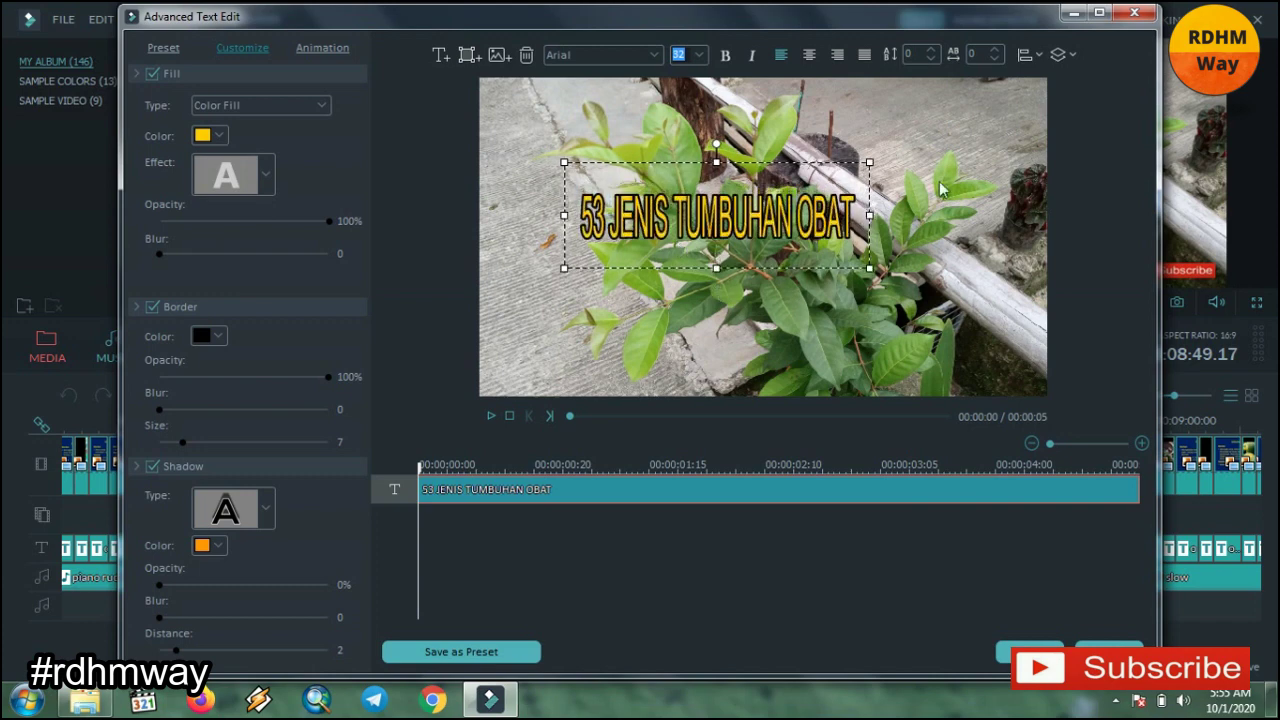
Stretch the new title text taller and move it to the lower-left corner of the picture
left_click_drag(819, 157, 803, 95)
left_click_drag(767, 206, 715, 376)
left_click_drag(707, 266, 688, 295)
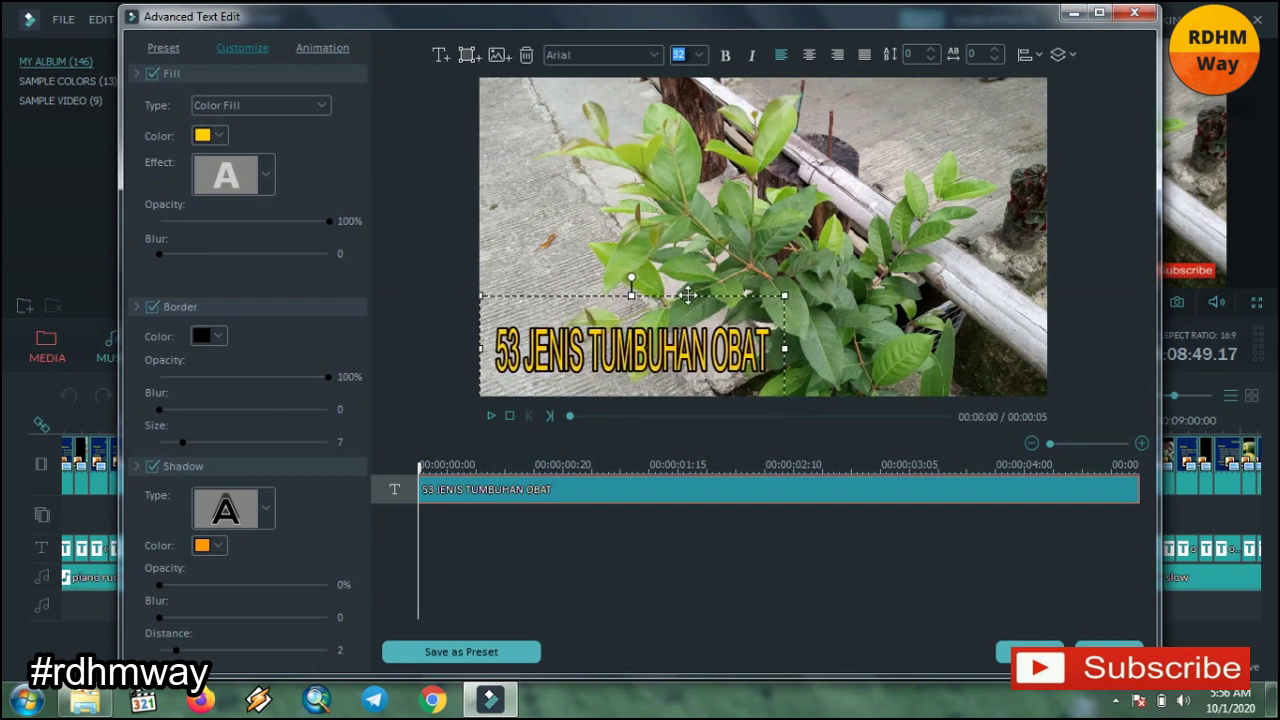
Try the Copperplate Gothic font on the title text
left_click(654, 55)
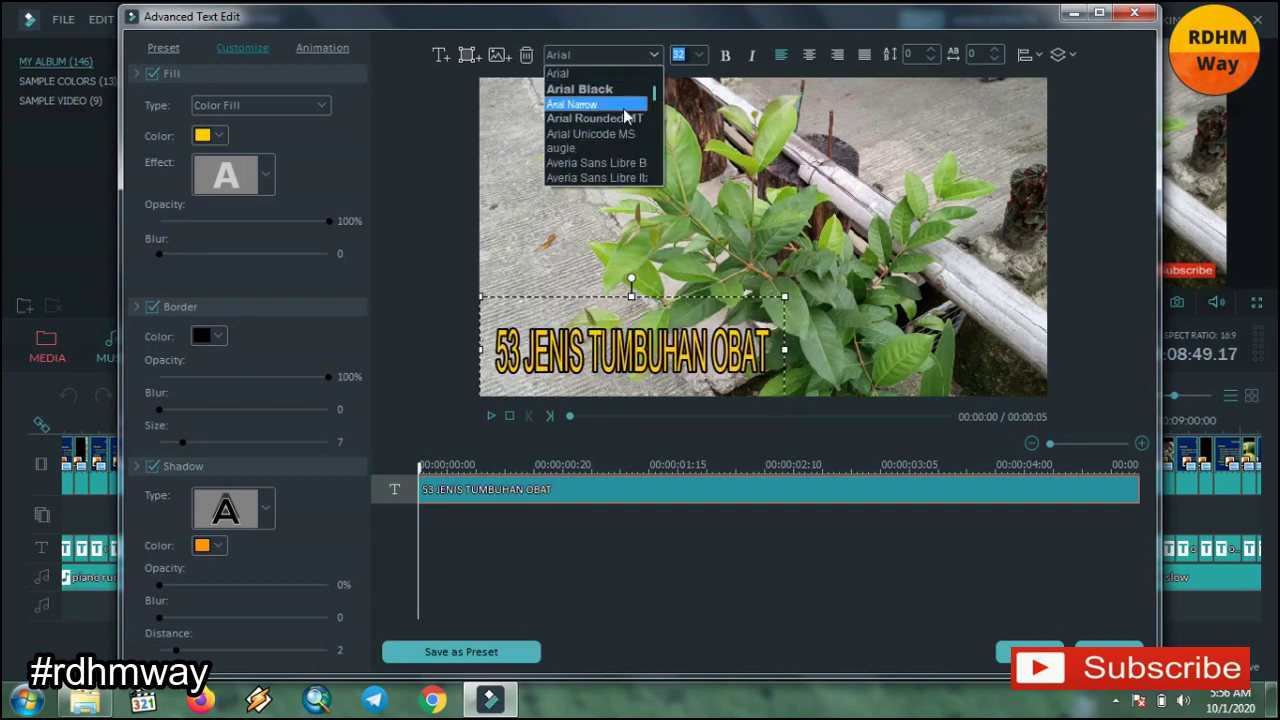
left_click(653, 56)
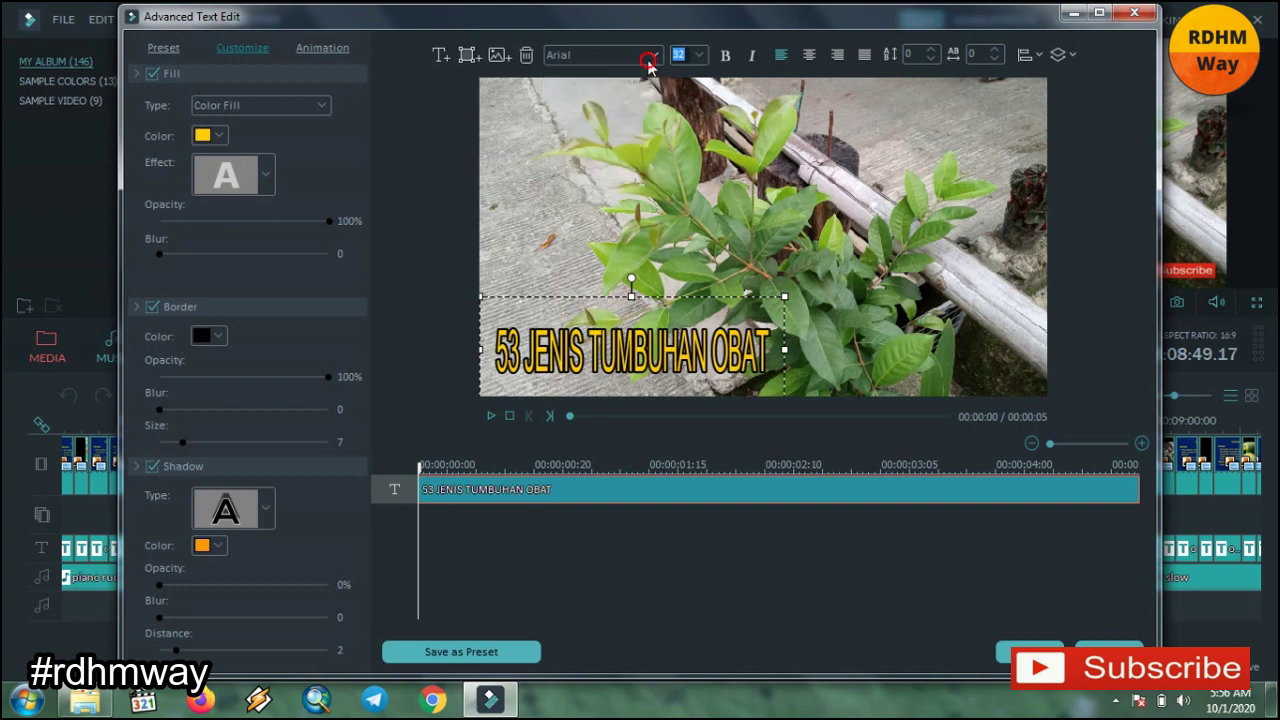
left_click(653, 56)
left_click_drag(658, 94, 656, 105)
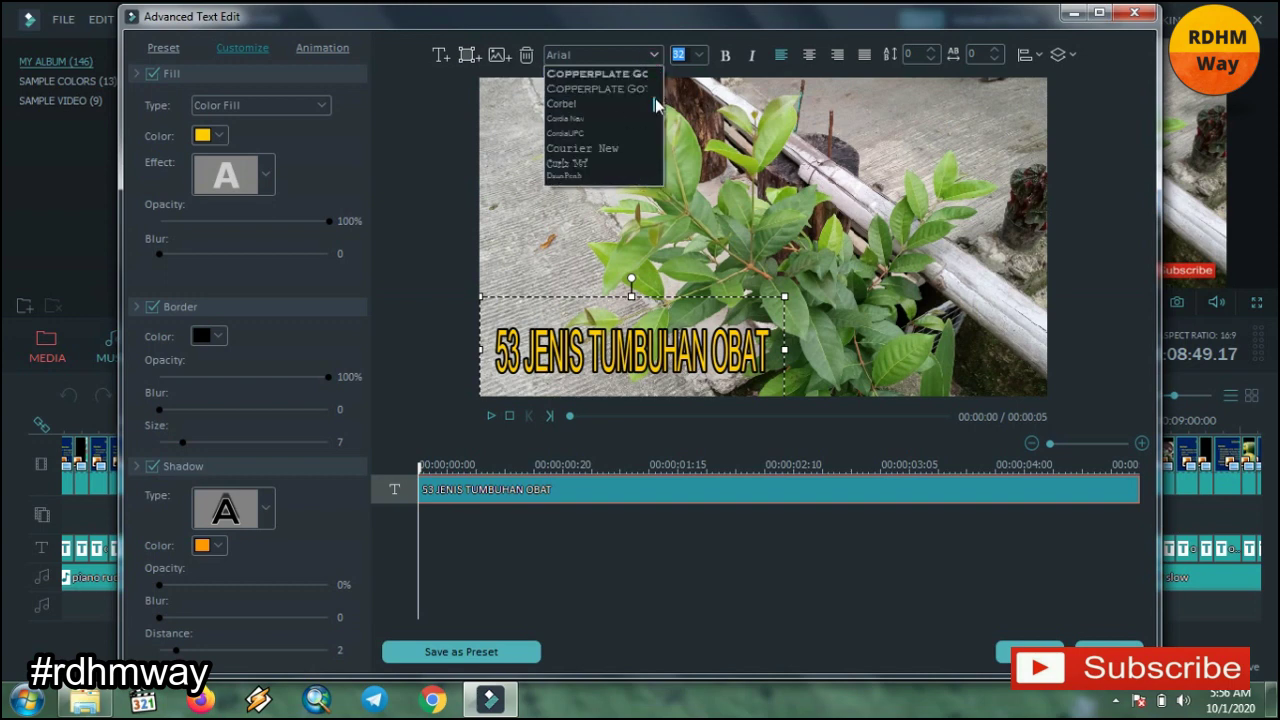
left_click(628, 74)
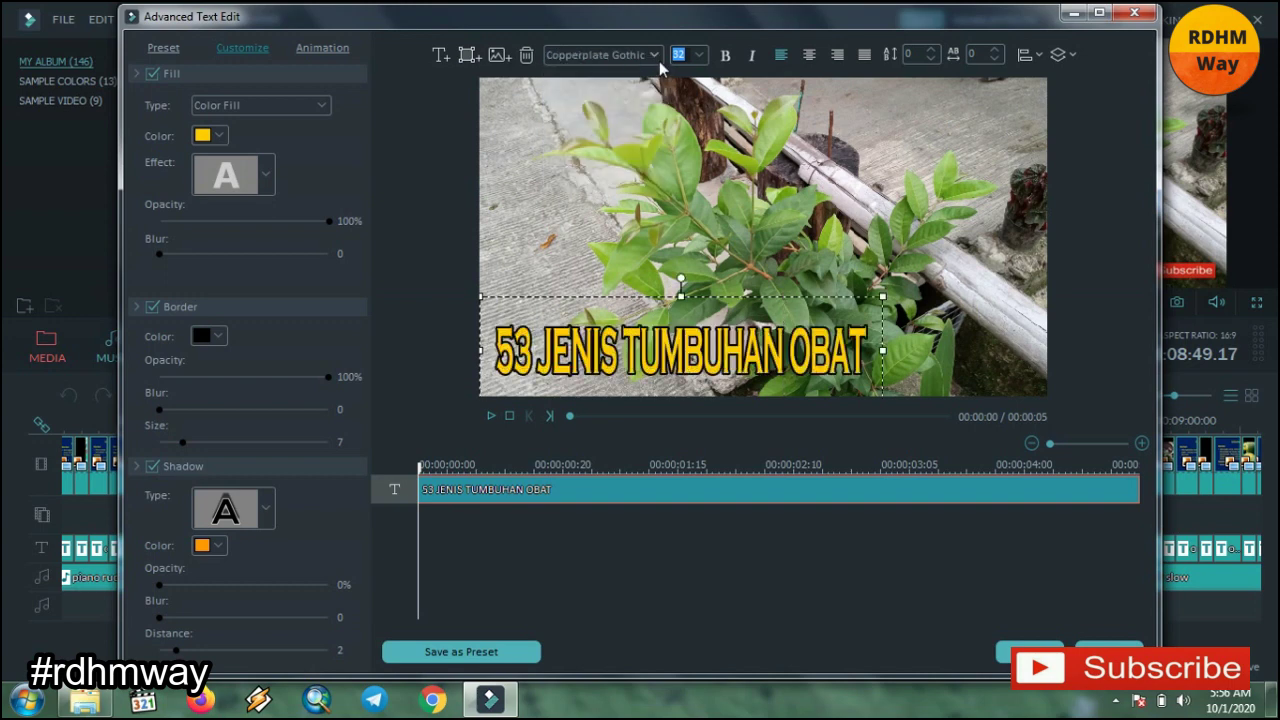
Switch the title text to the Curlz MT font and widen its box across the lower part of the picture
left_click(652, 57)
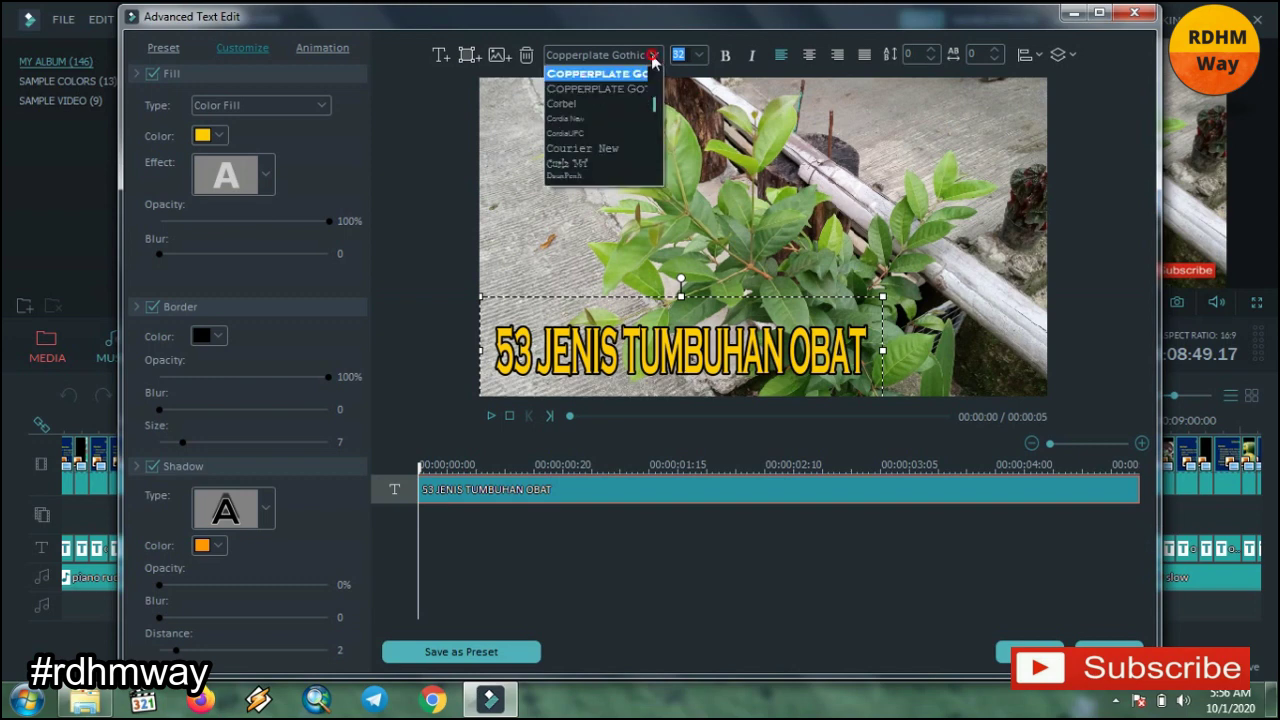
left_click(628, 168)
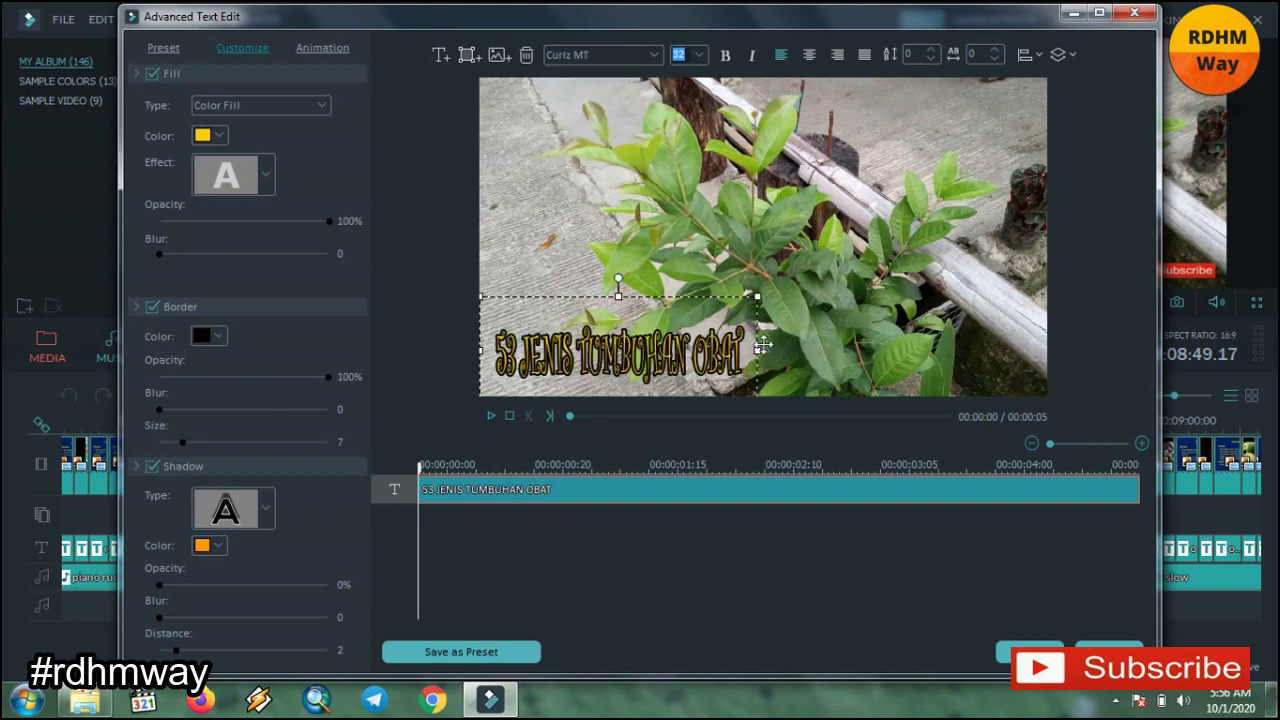
left_click_drag(757, 351, 857, 351)
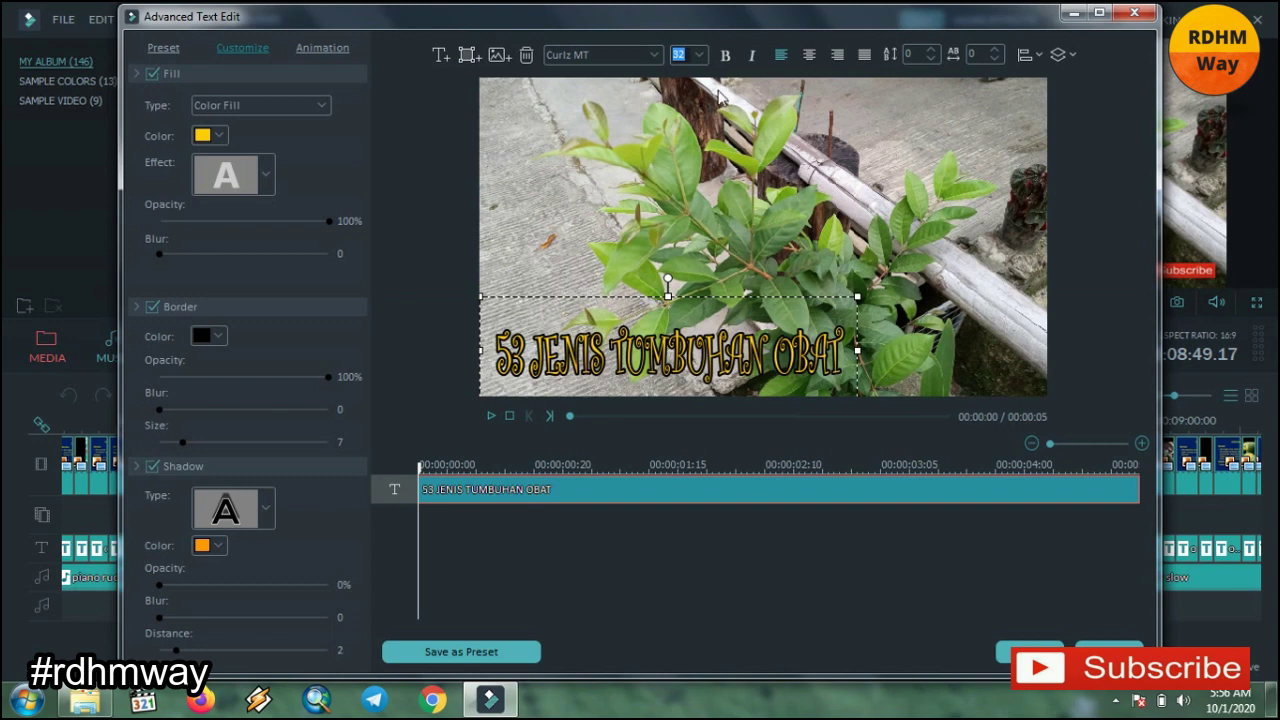
Set the title text's font to Goudy Stout after trying DokChampa
left_click(654, 55)
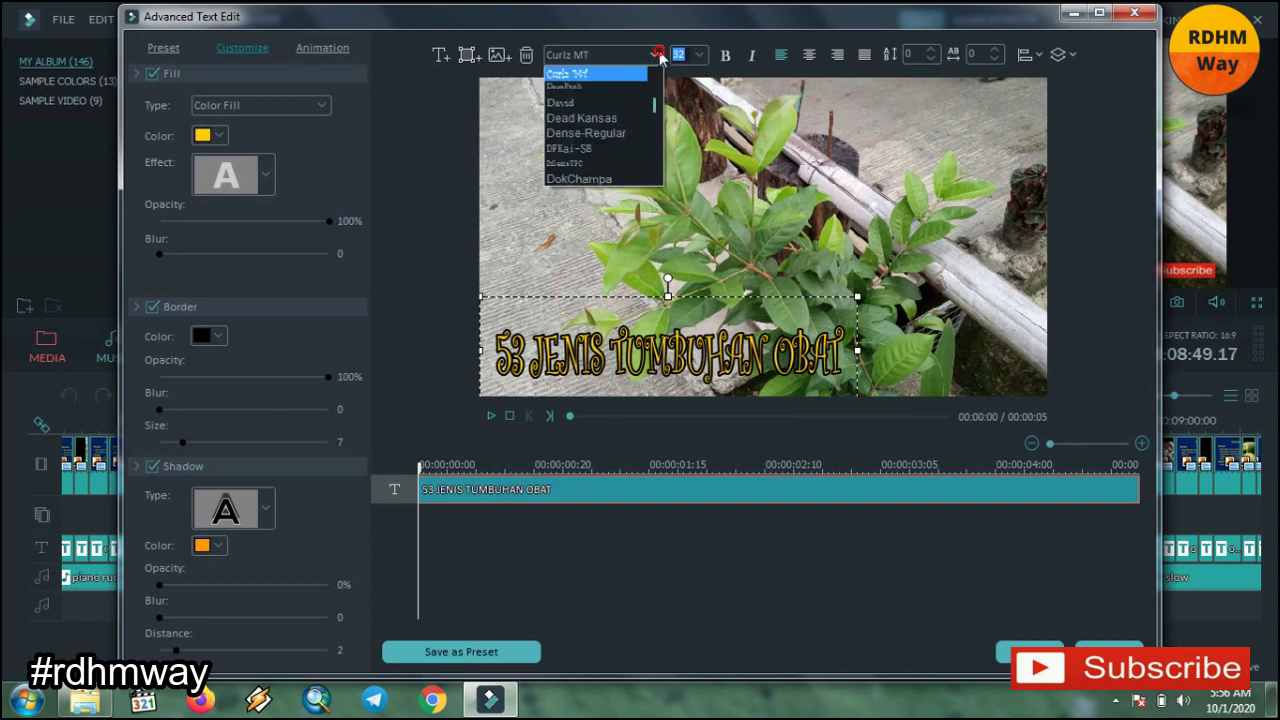
left_click(630, 179)
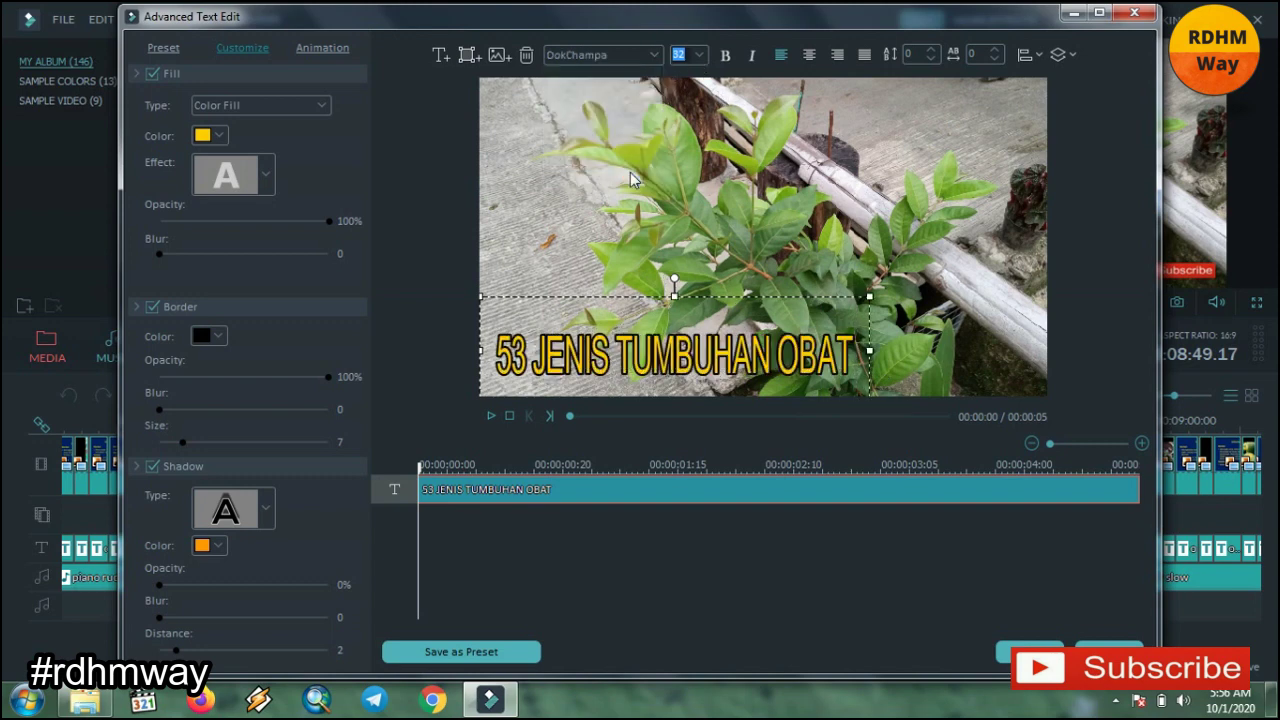
left_click(654, 55)
scroll(655, 111, "down", 5)
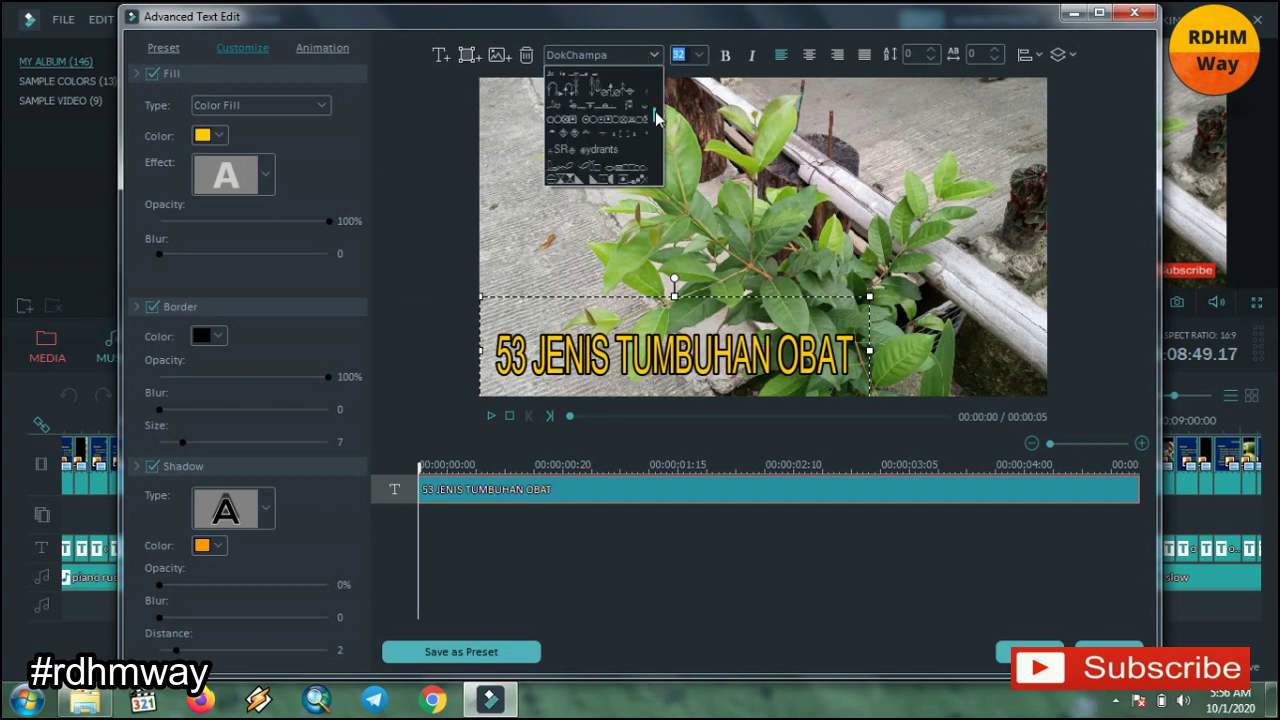
left_click_drag(655, 116, 655, 127)
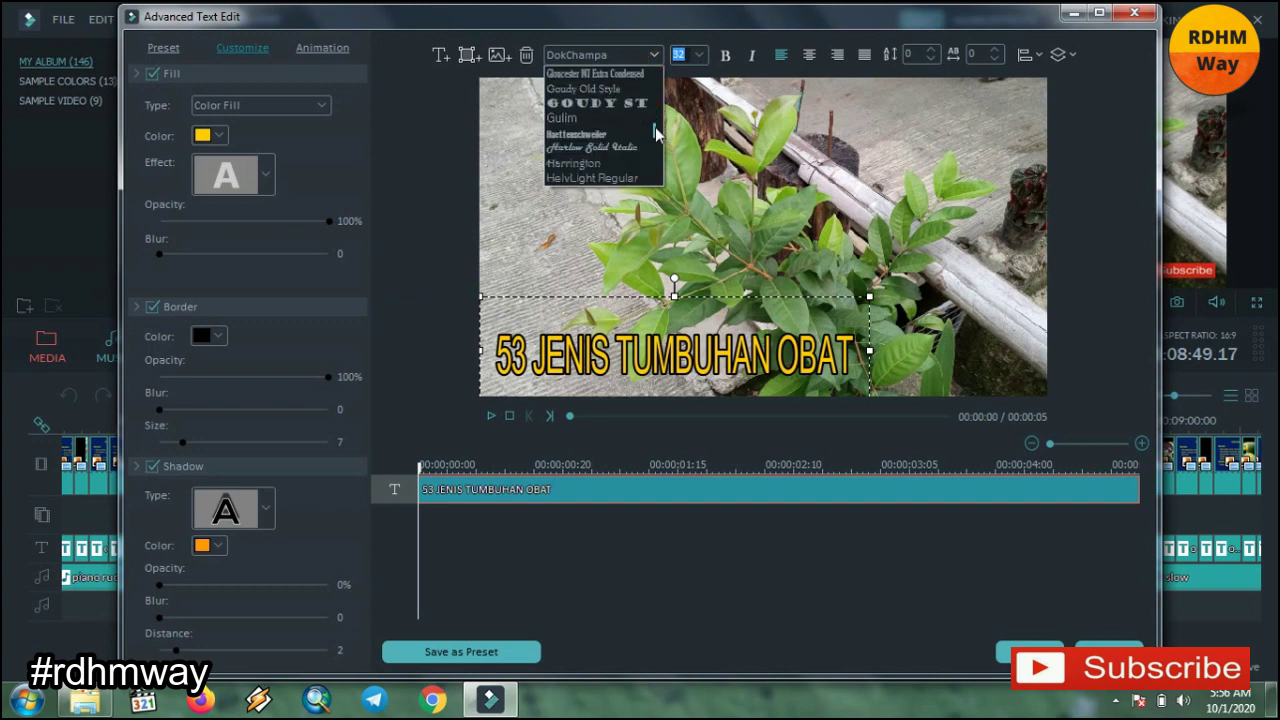
left_click(635, 102)
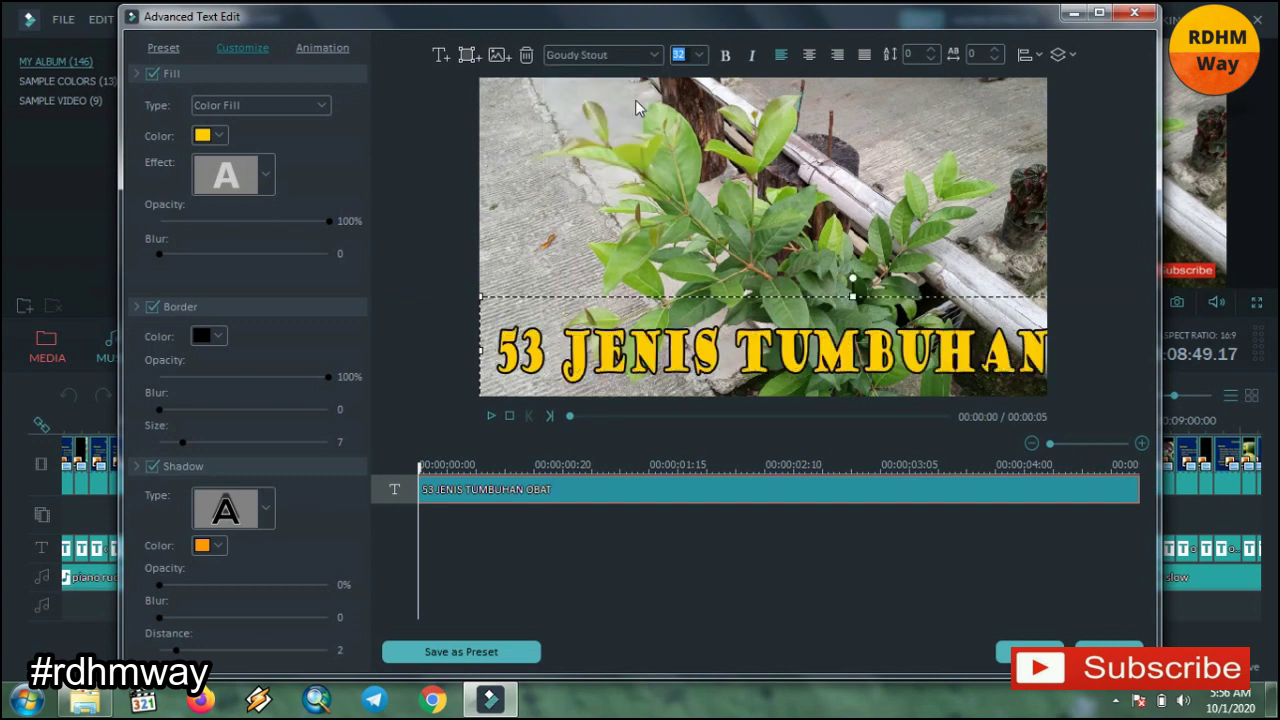
Compress the title text to fit along the bottom of the picture and set its border size to 30
left_click_drag(483, 352, 851, 352)
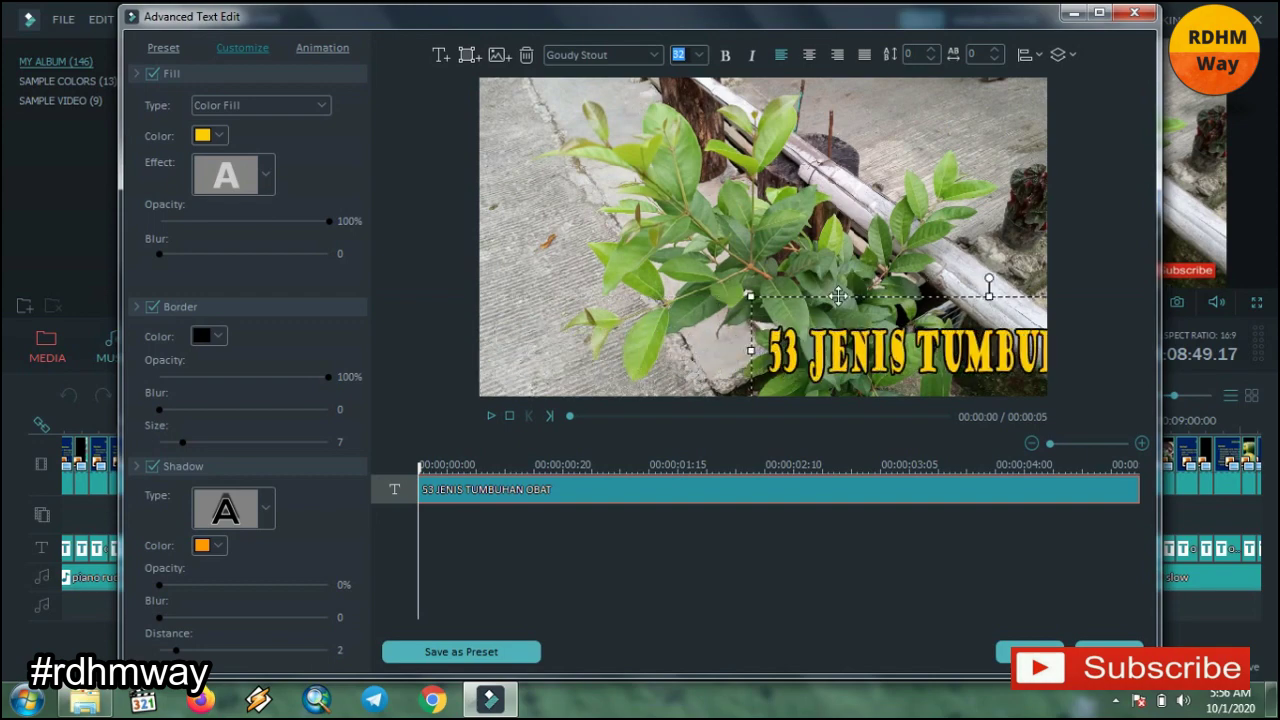
left_click_drag(838, 295, 573, 296)
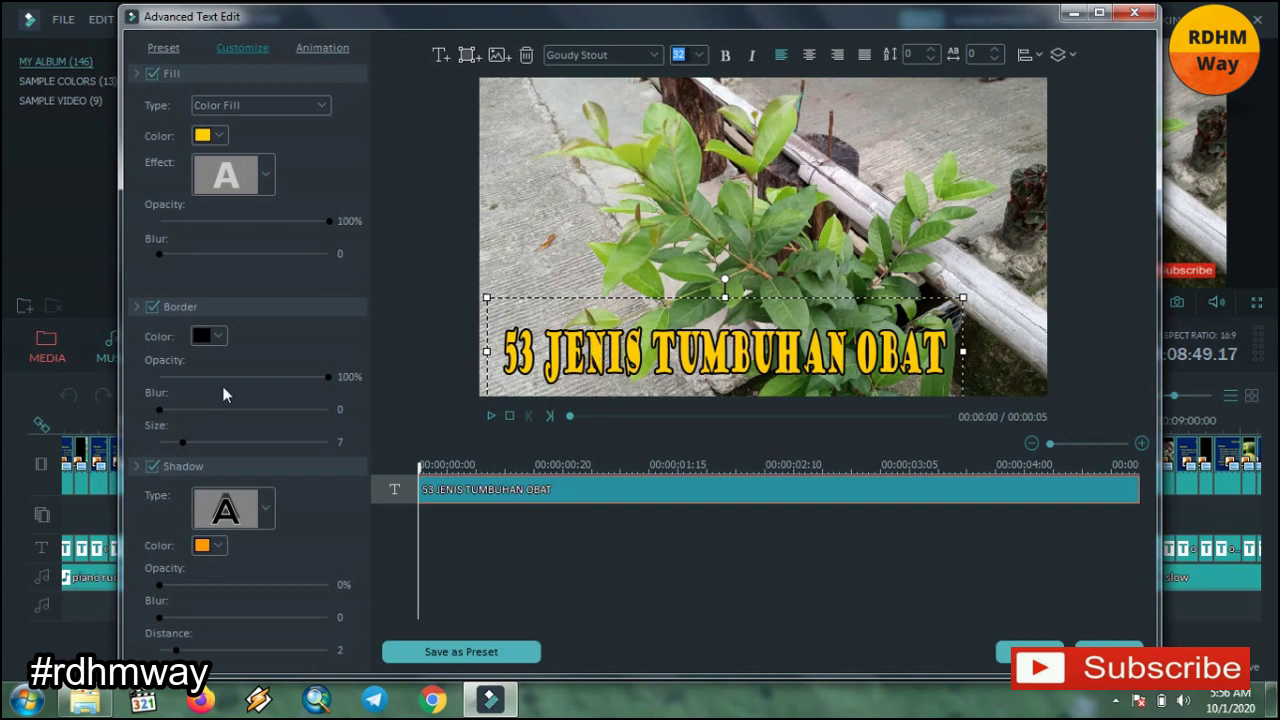
left_click_drag(187, 444, 261, 454)
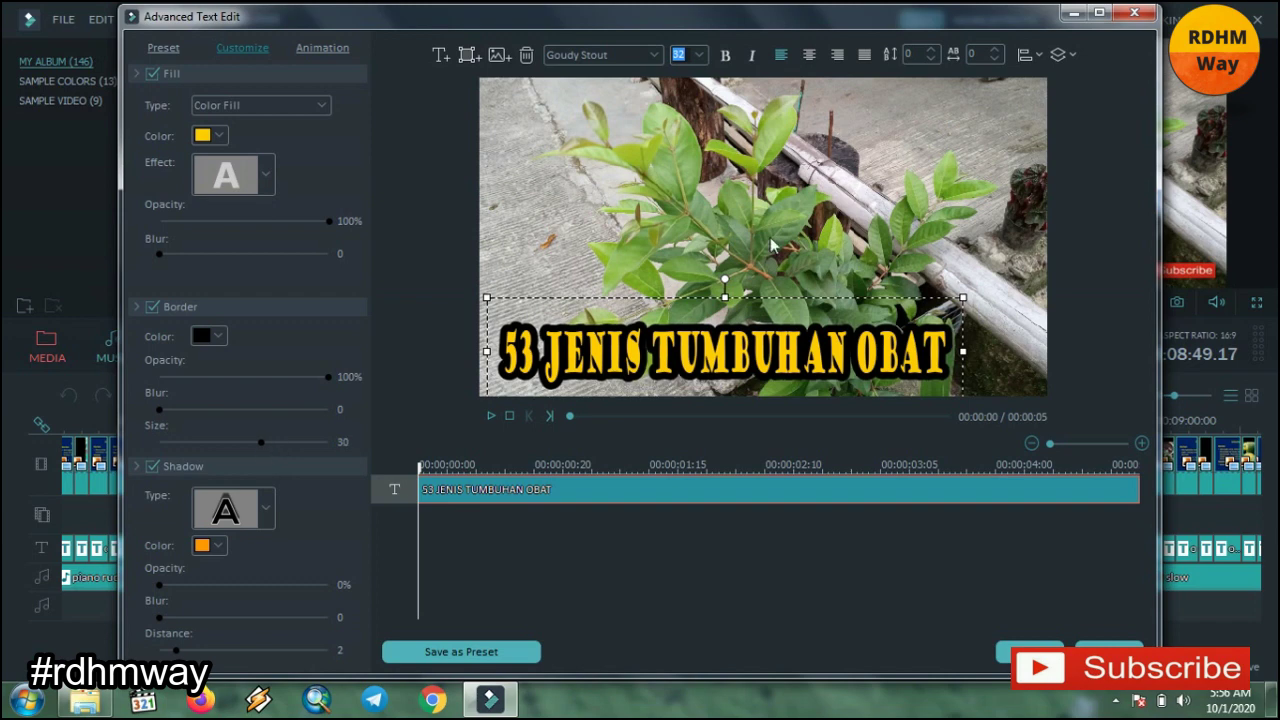
left_click(1007, 329)
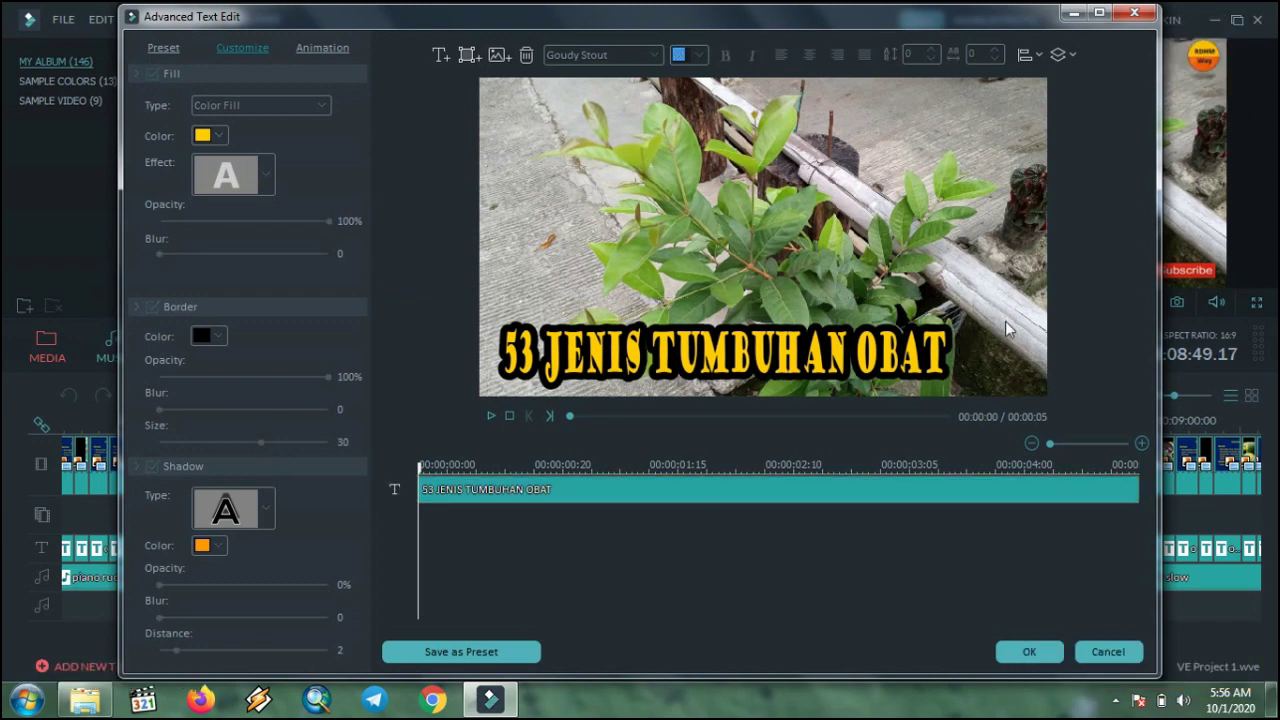
Open Snipping Tool and capture the titled plant picture from the text editor's preview
left_click(27, 700)
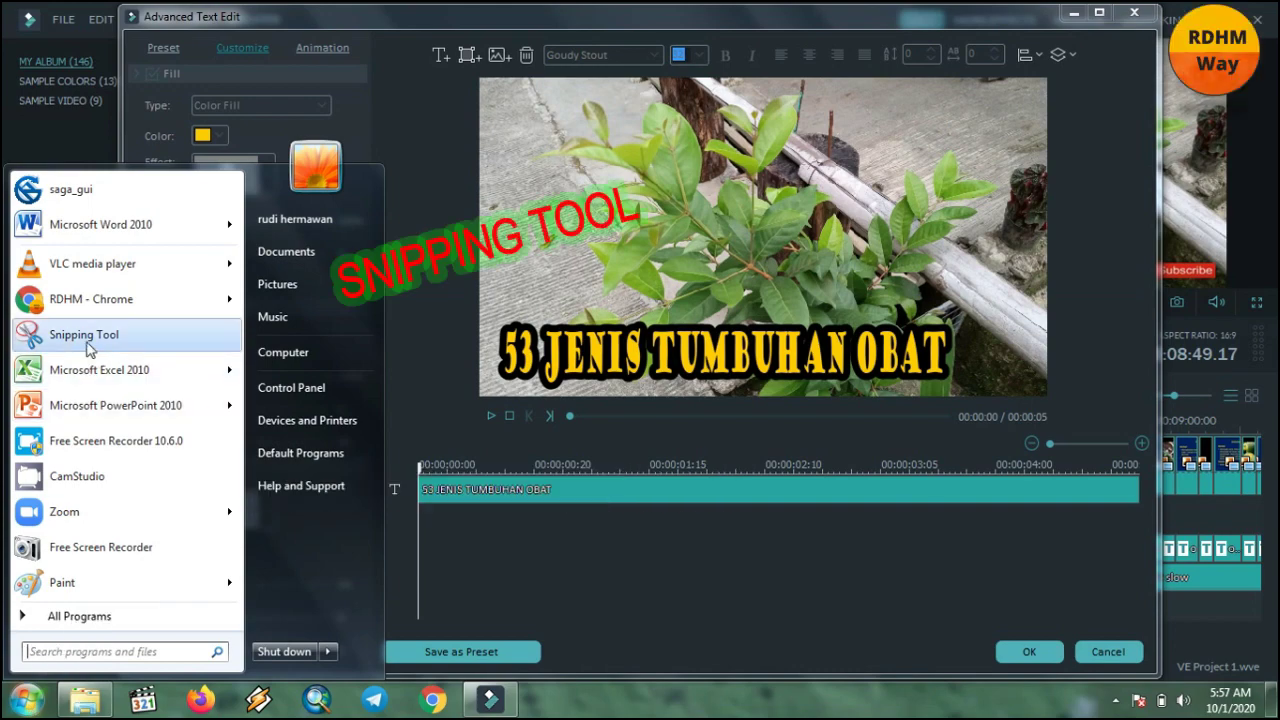
left_click(90, 345)
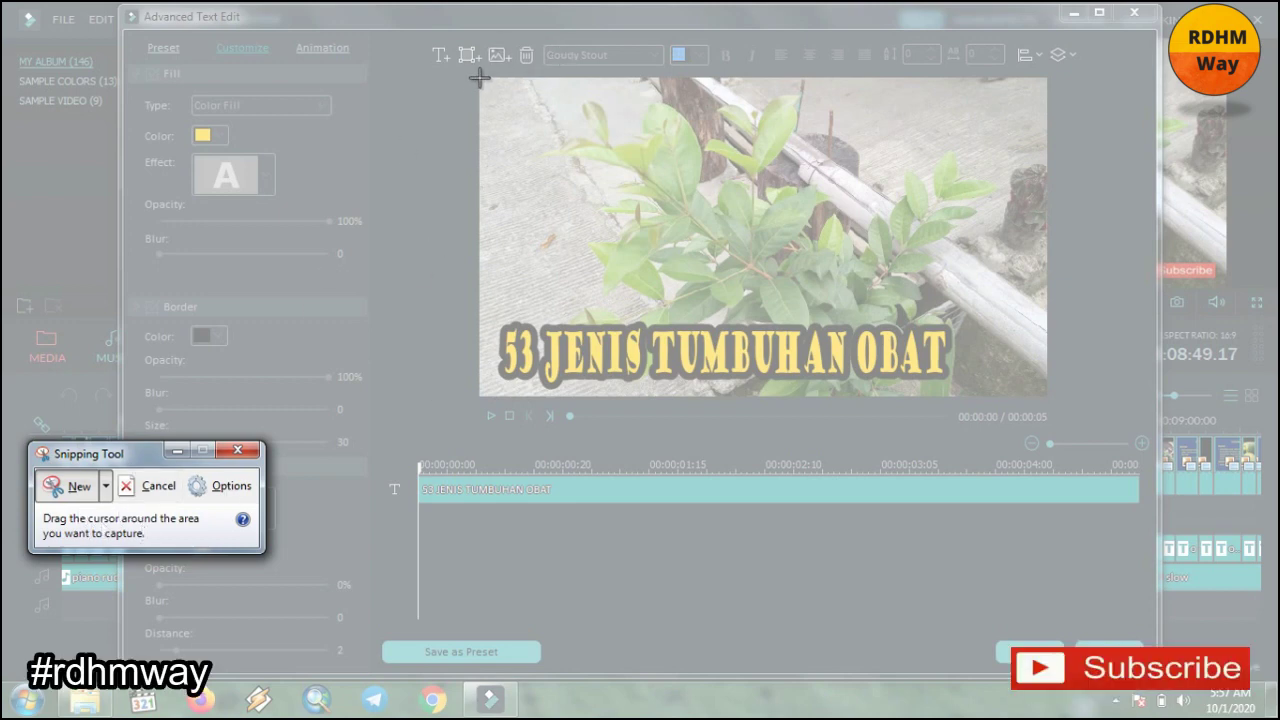
left_click_drag(480, 76, 1048, 401)
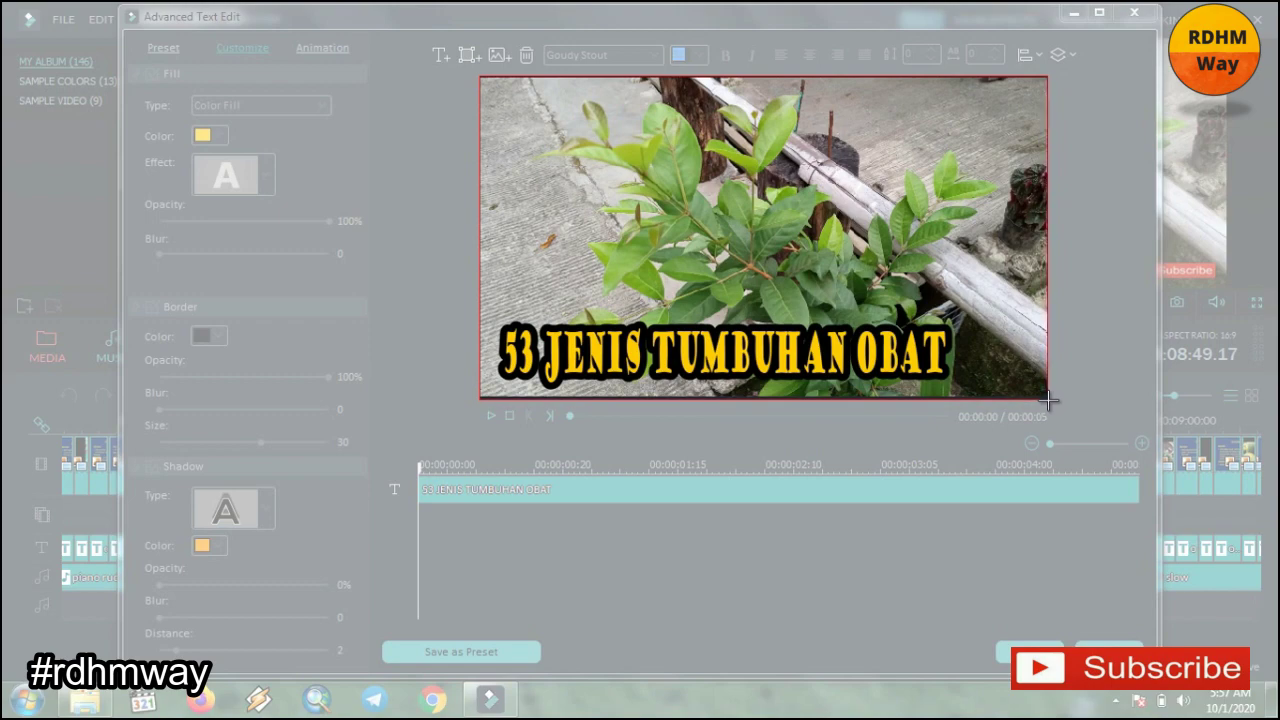
left_click_drag(1048, 400, 1048, 400)
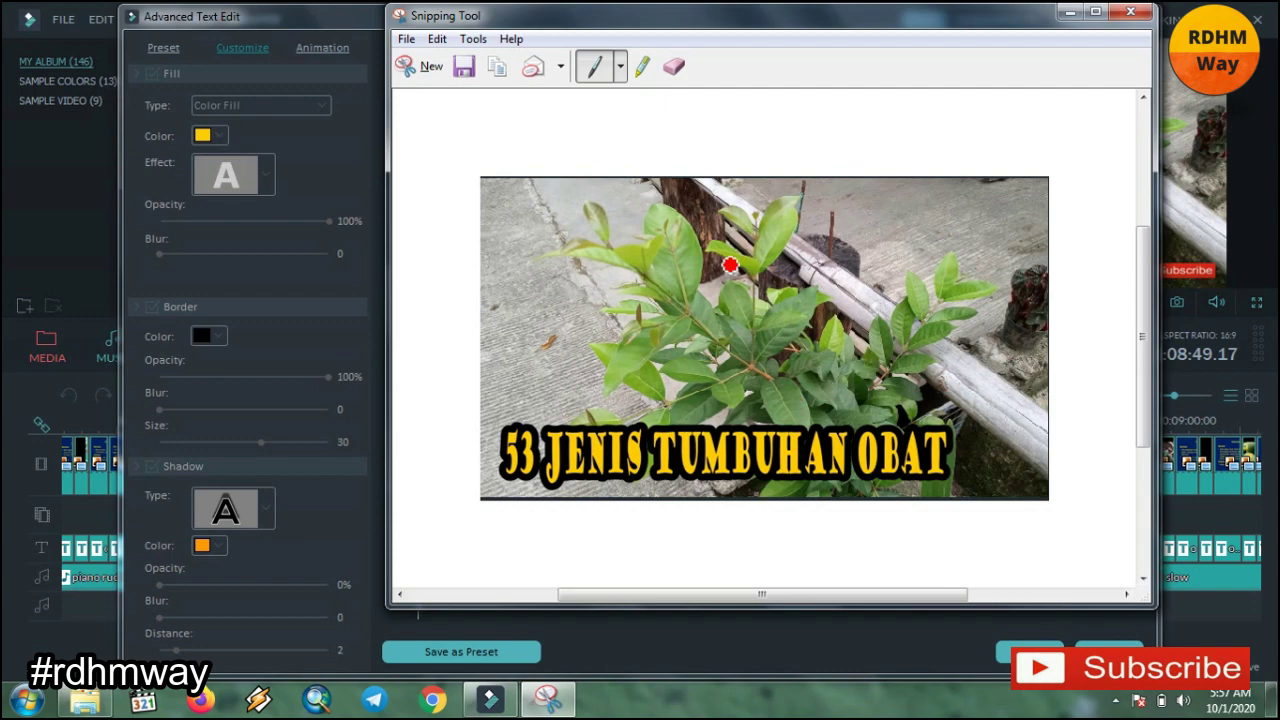
Start saving the snip and browse on DATA (D:) to the folder "2020 bln 9 25 jenis tumbuhan obat"
left_click(465, 68)
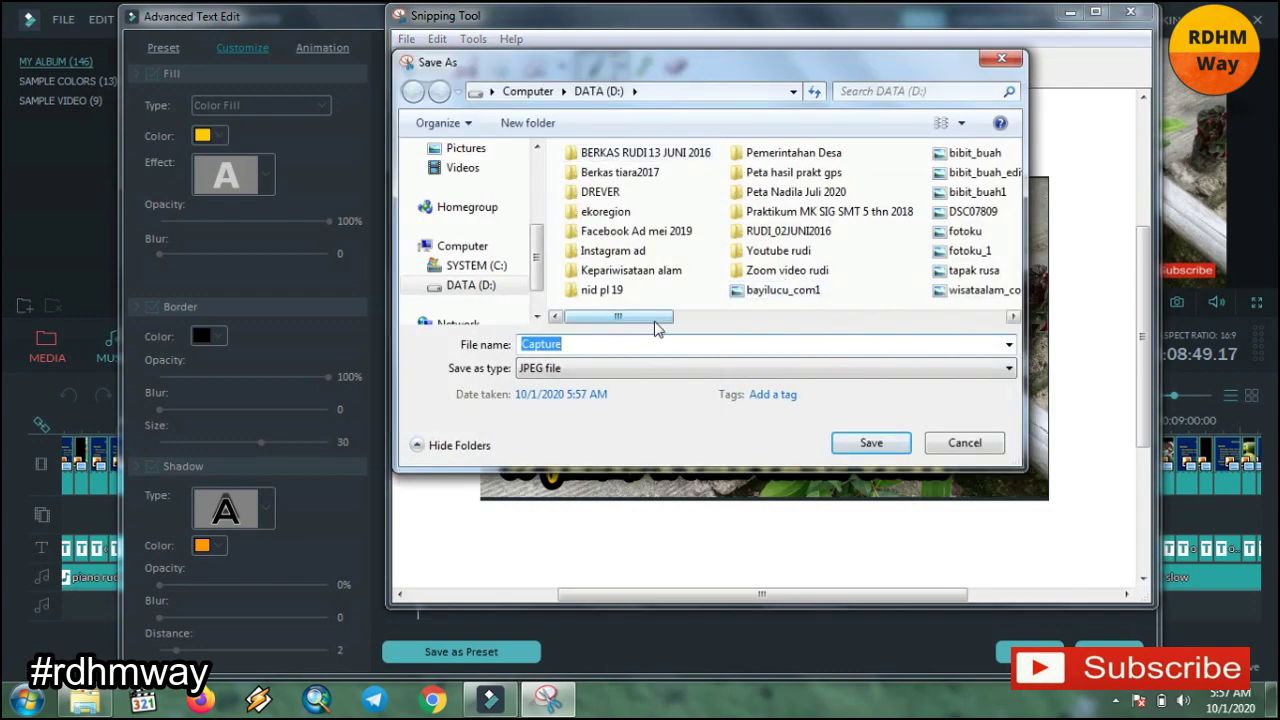
left_click(806, 252)
double_click(806, 252)
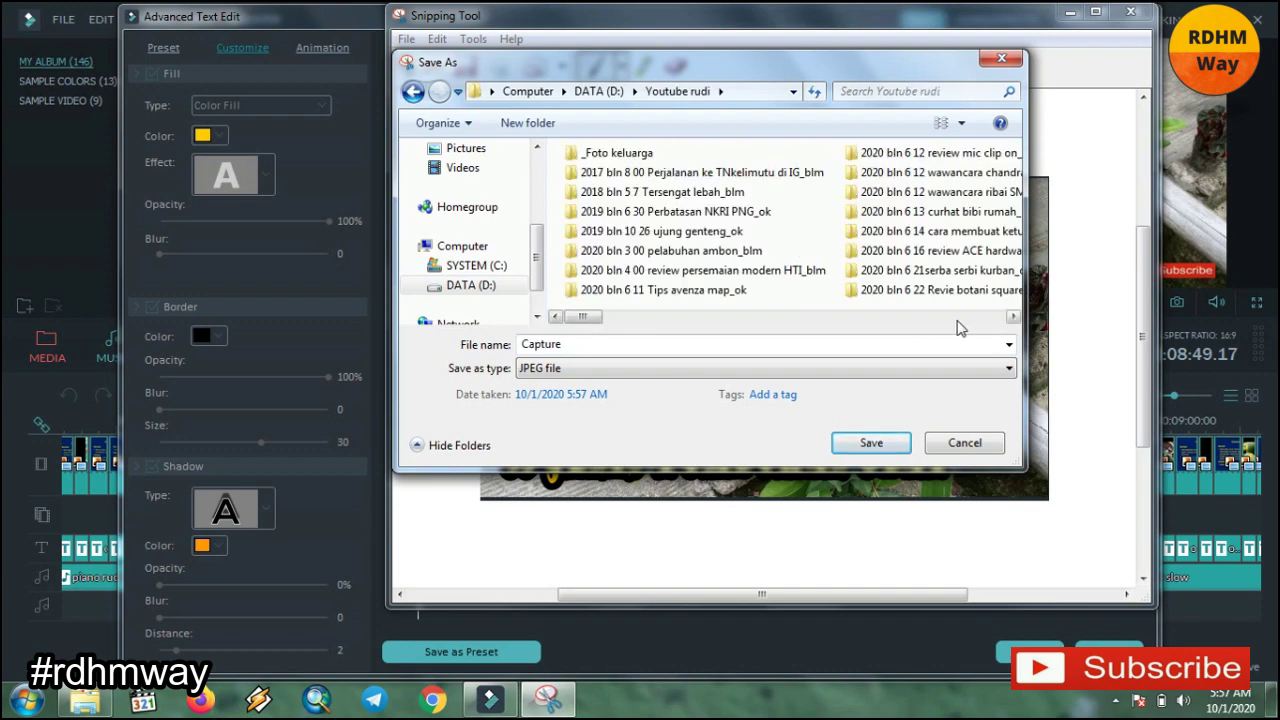
scroll(957, 328, "down", 5)
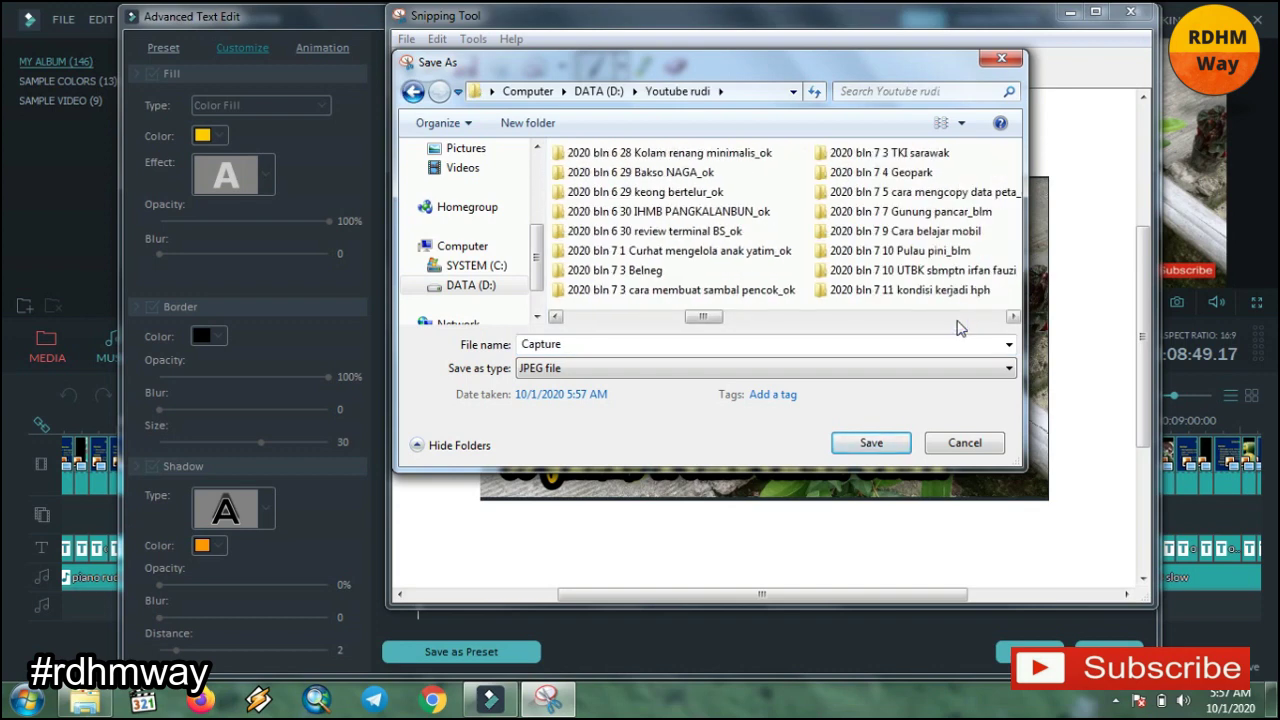
left_click(957, 318)
left_click(957, 318)
left_click(957, 318)
left_click(957, 318)
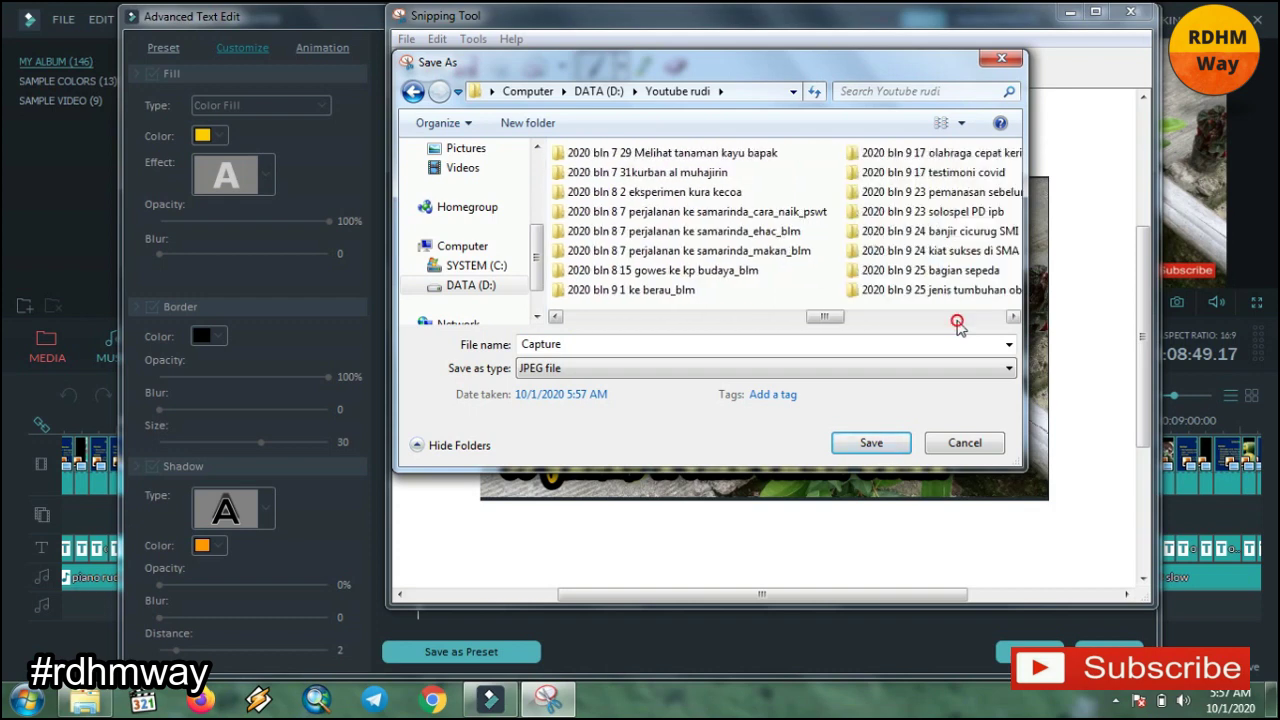
left_click(957, 318)
left_click(957, 318)
left_click(957, 318)
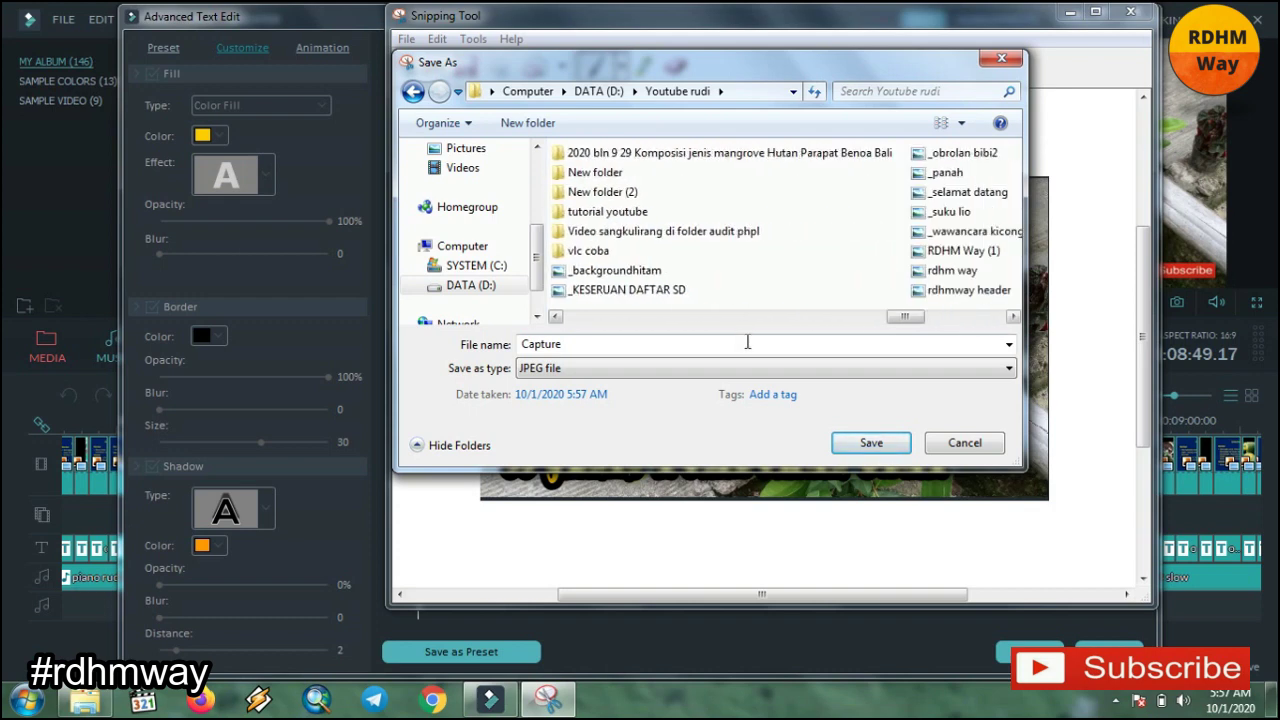
left_click(556, 317)
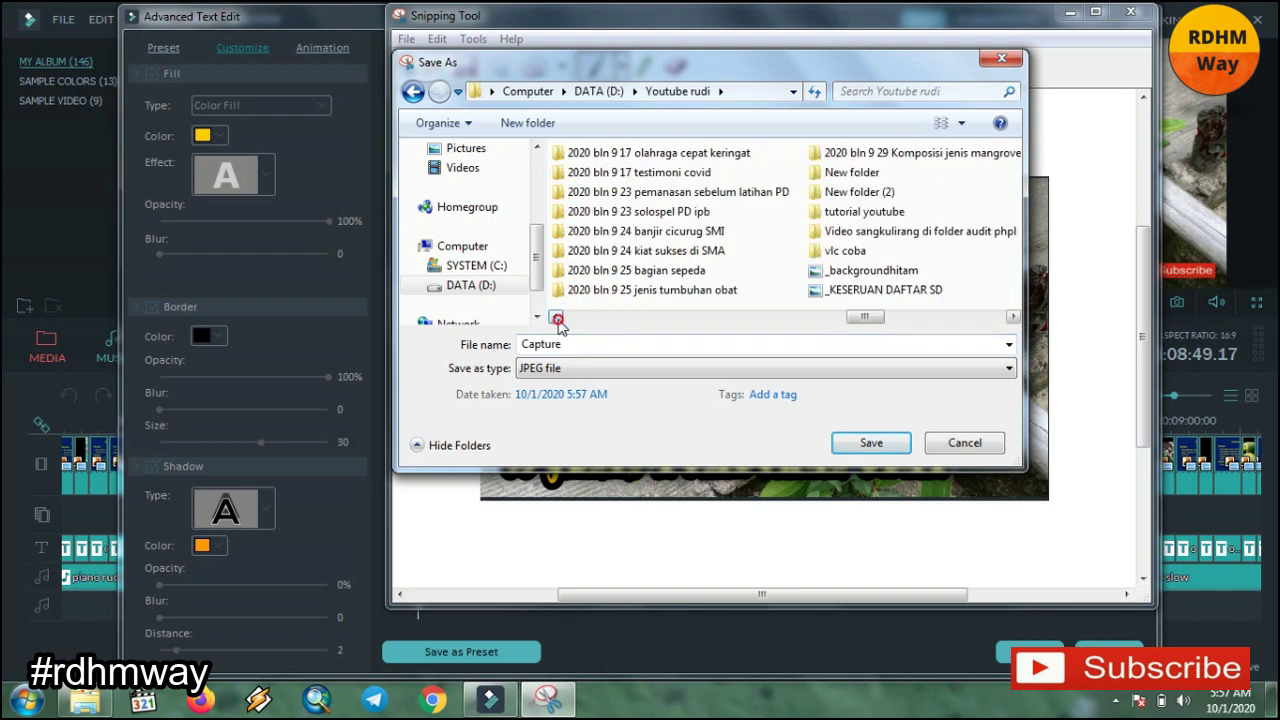
double_click(659, 290)
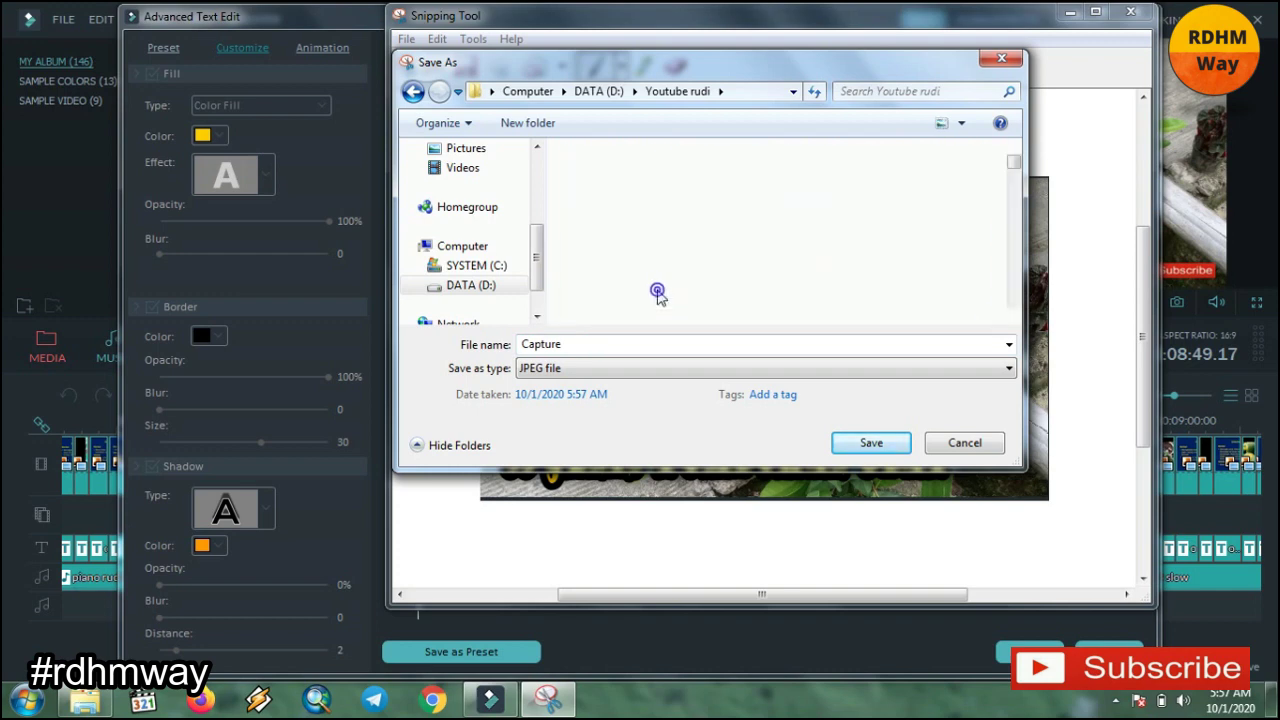
Save the snip as a JPEG file named "____THUMNAIL JENIS TANAMAN OBAT"
double_click(572, 344)
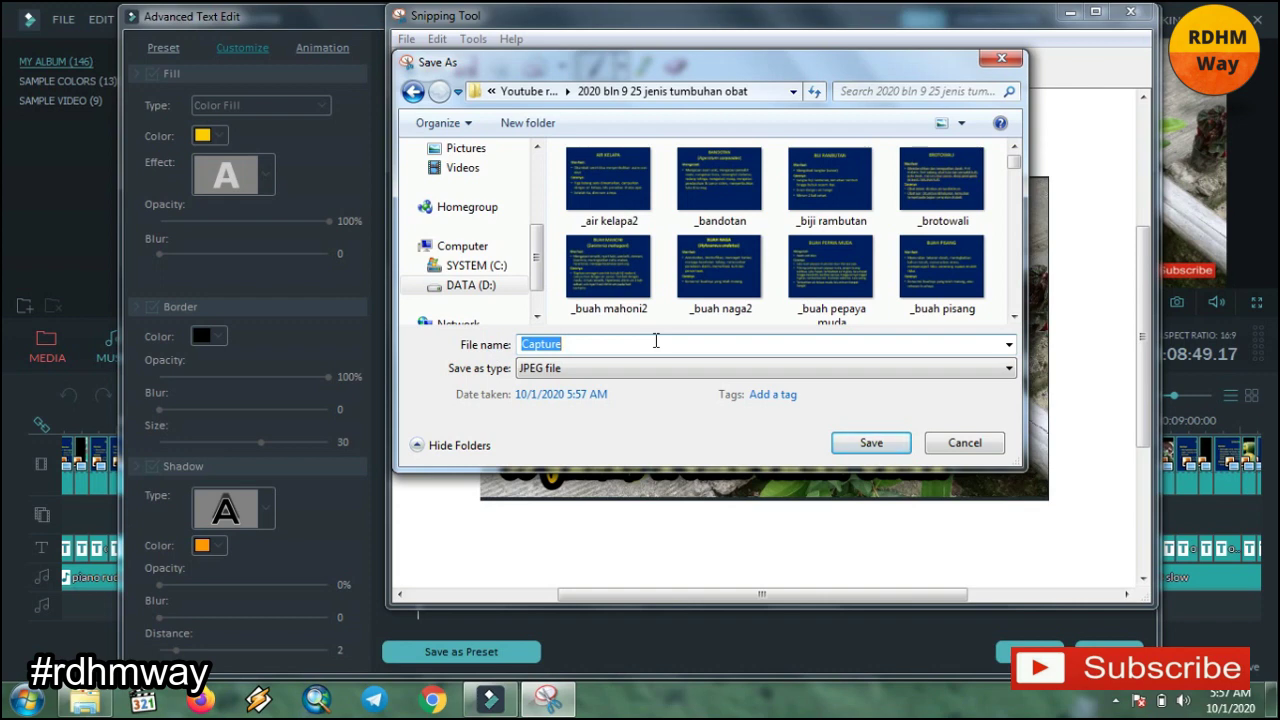
type("____THUMNAIL JE")
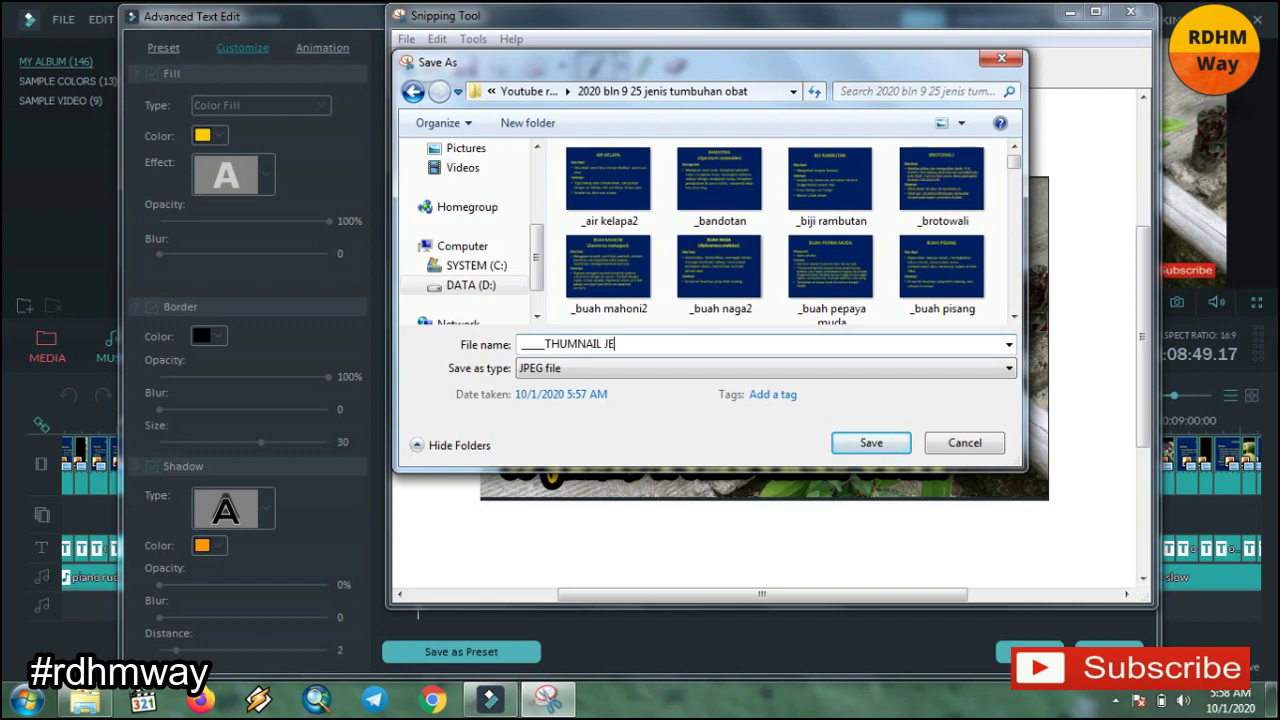
type("ANAMAN OBAT")
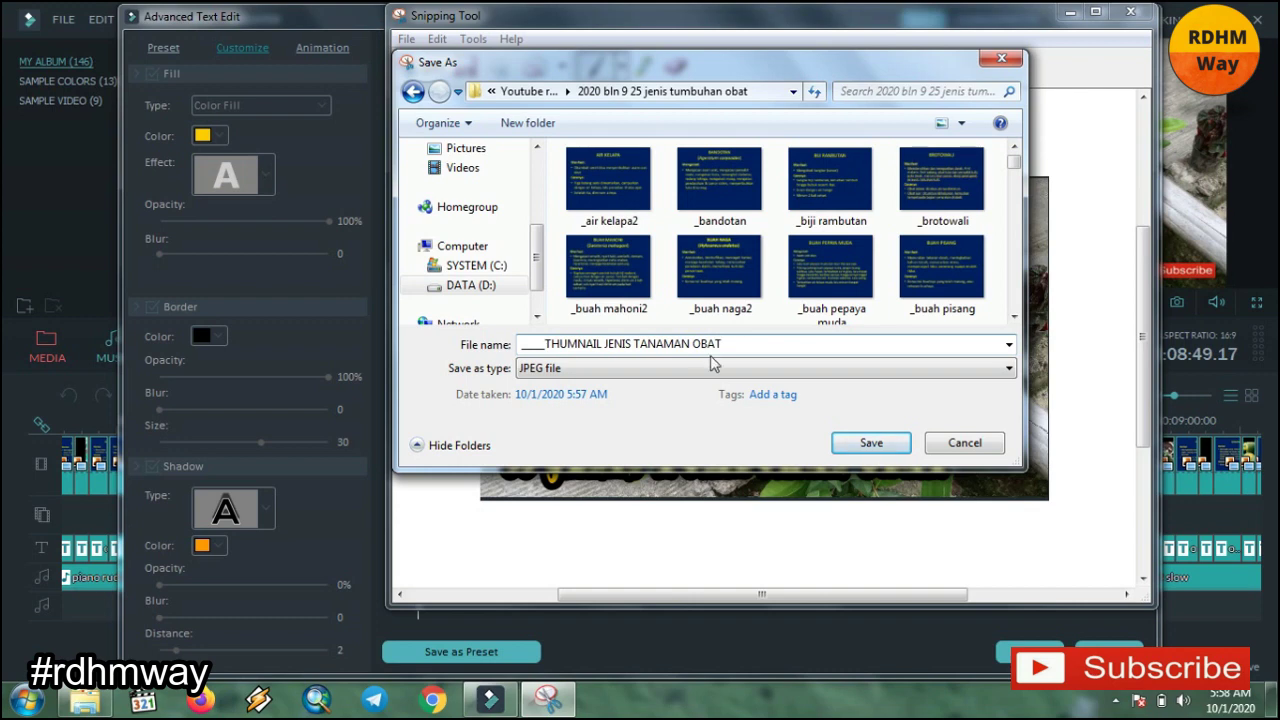
left_click(1009, 369)
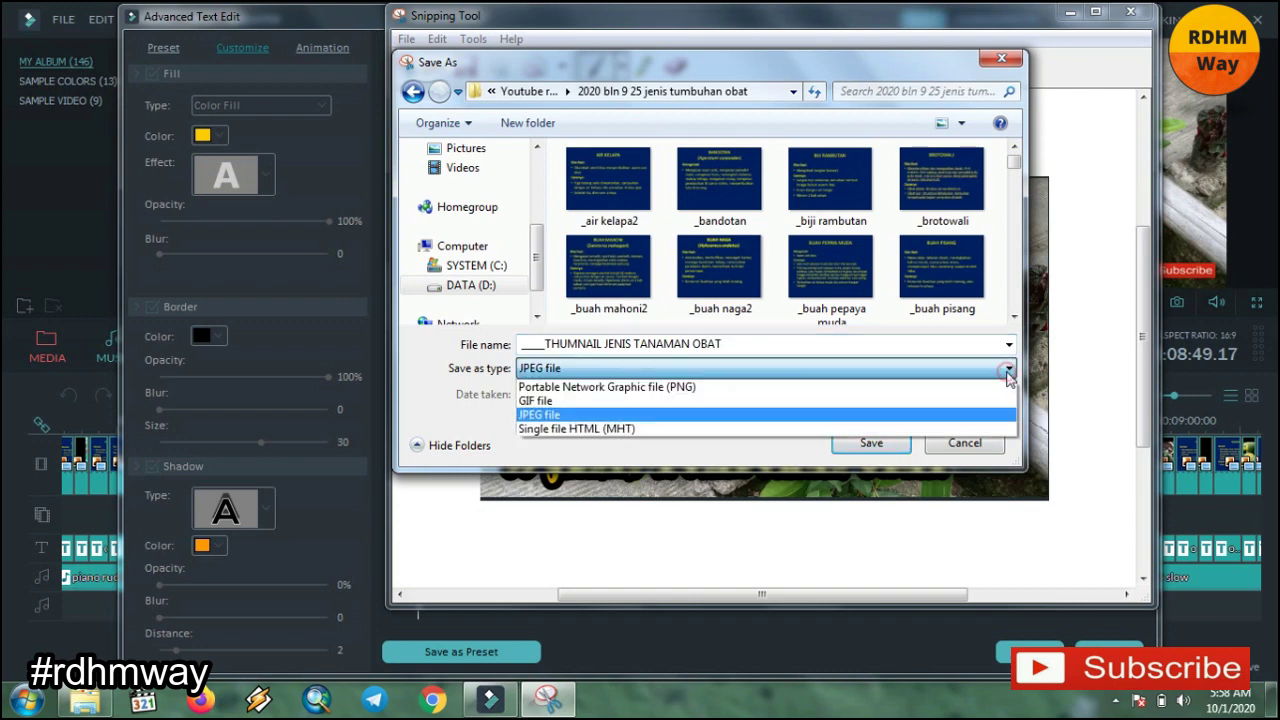
left_click(983, 420)
left_click(876, 443)
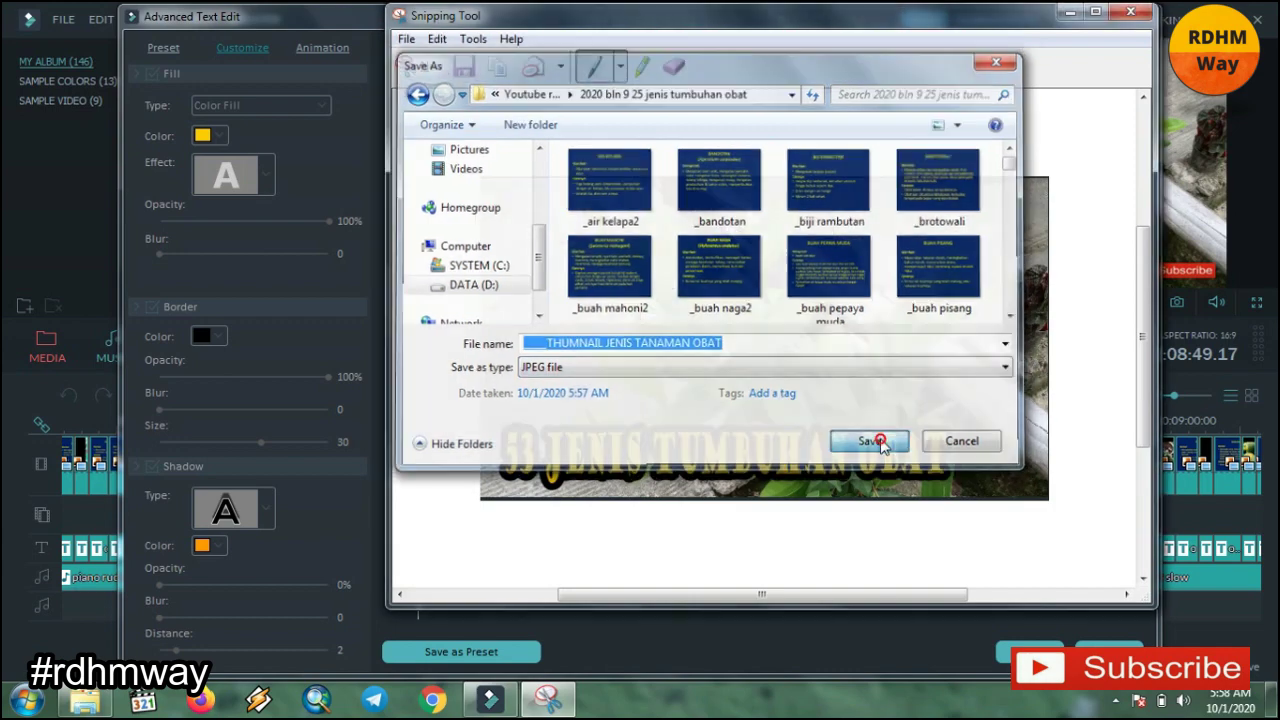
Switch to the project folder in Windows Explorer and open the saved thumbnail image to inspect it
left_click(1070, 14)
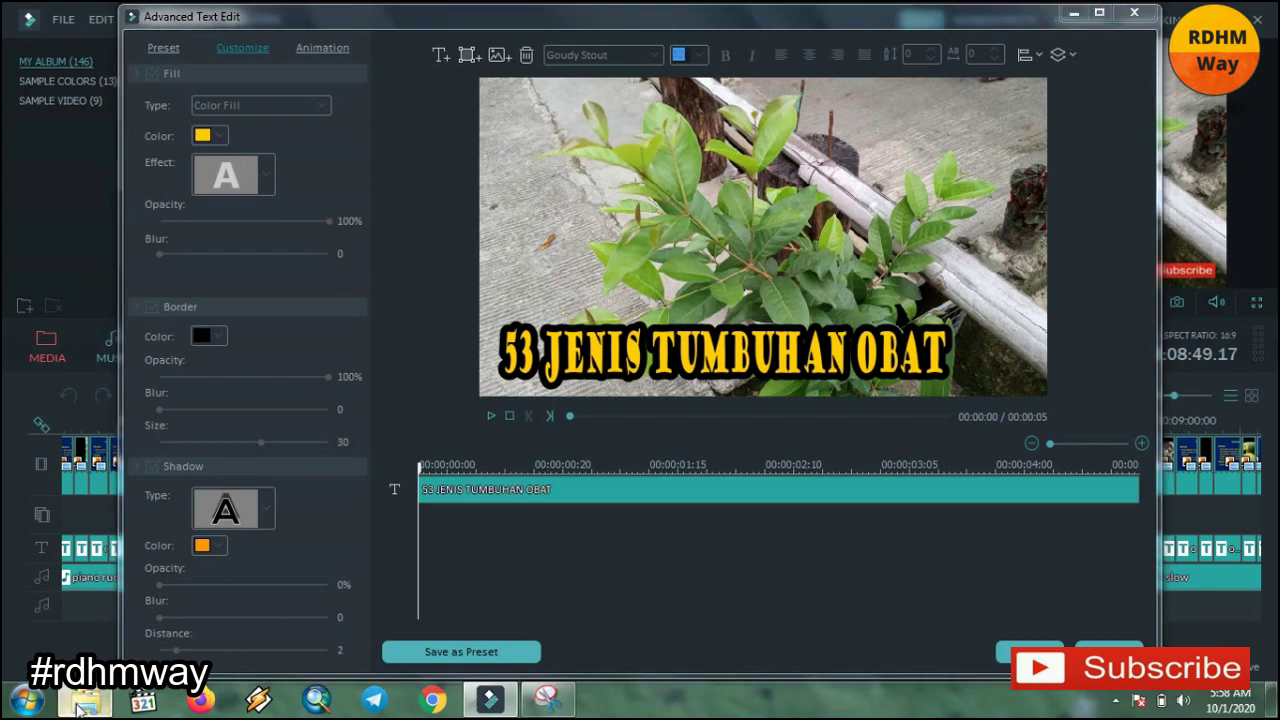
left_click(82, 708)
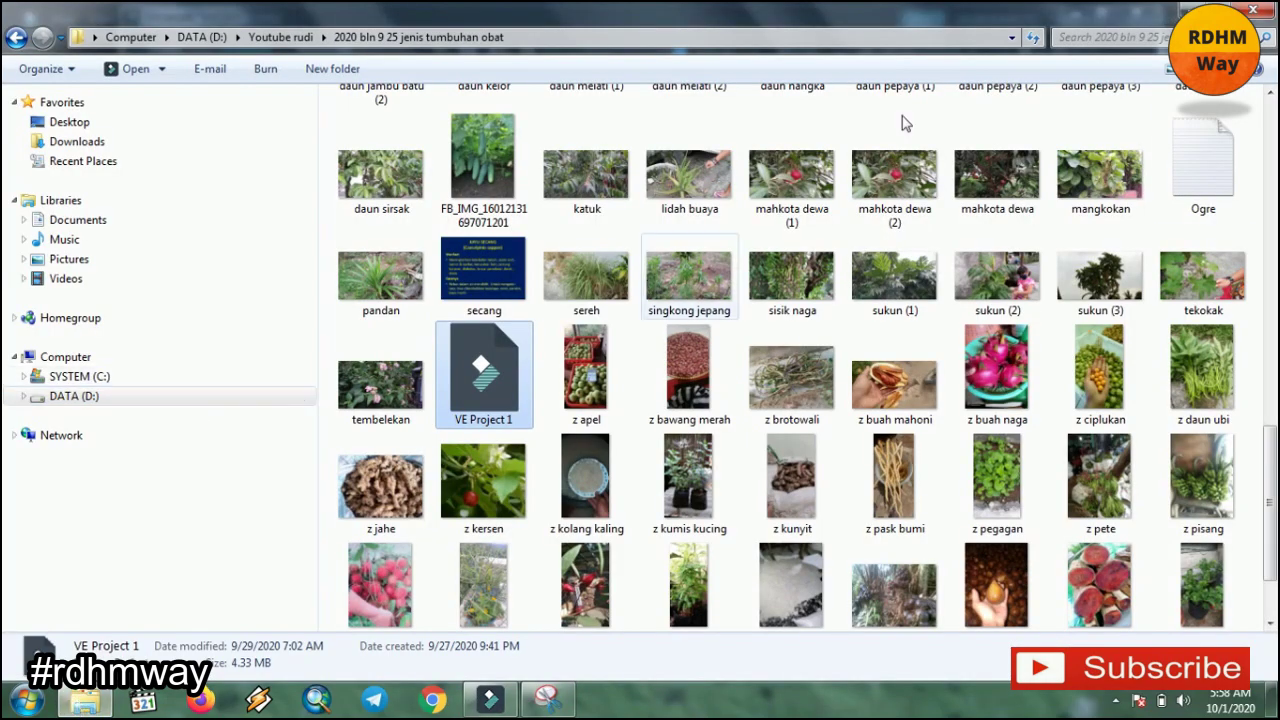
left_click_drag(1270, 500, 1270, 125)
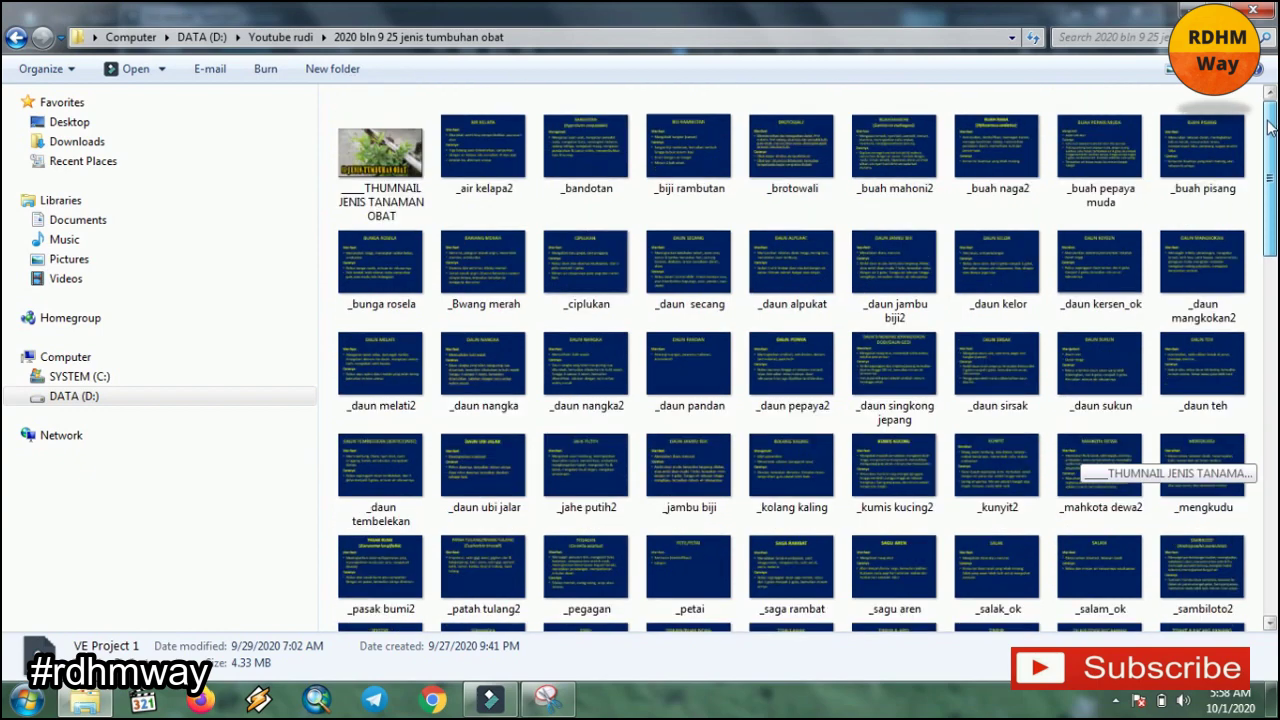
left_click(417, 130)
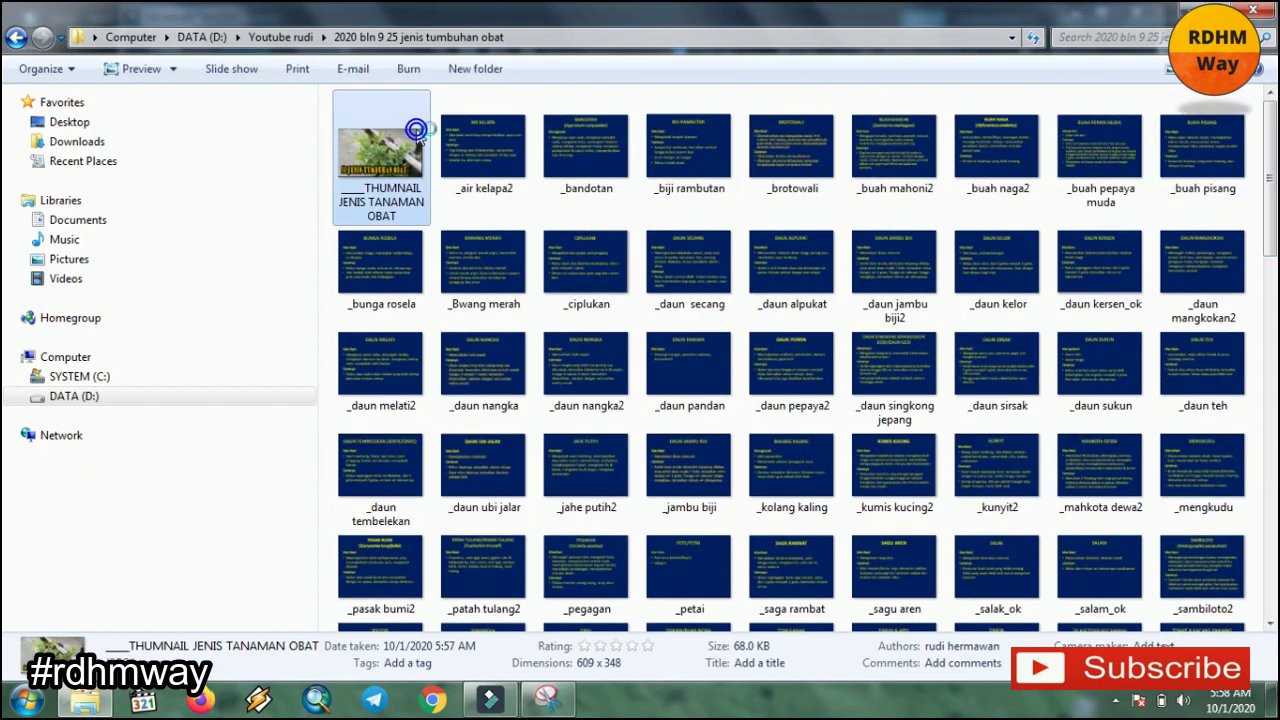
double_click(417, 130)
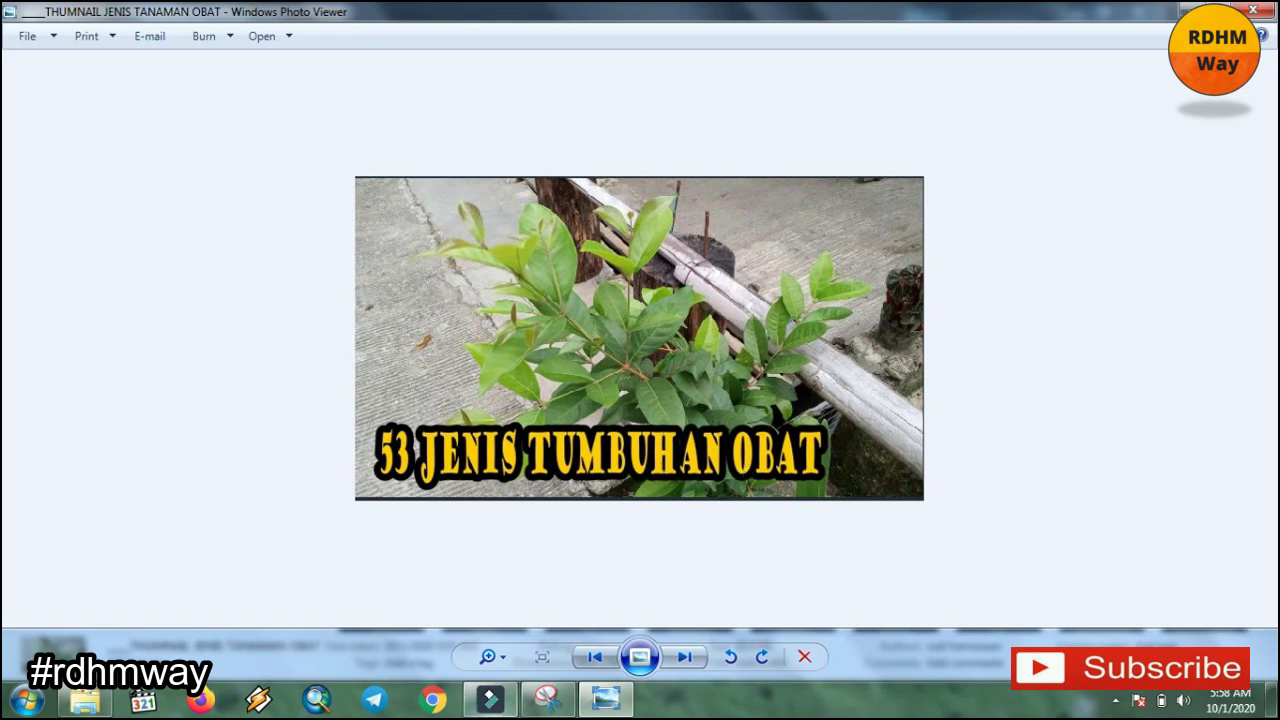
Return to Filmora and close the advanced text editor without saving the title changes
left_click(500, 697)
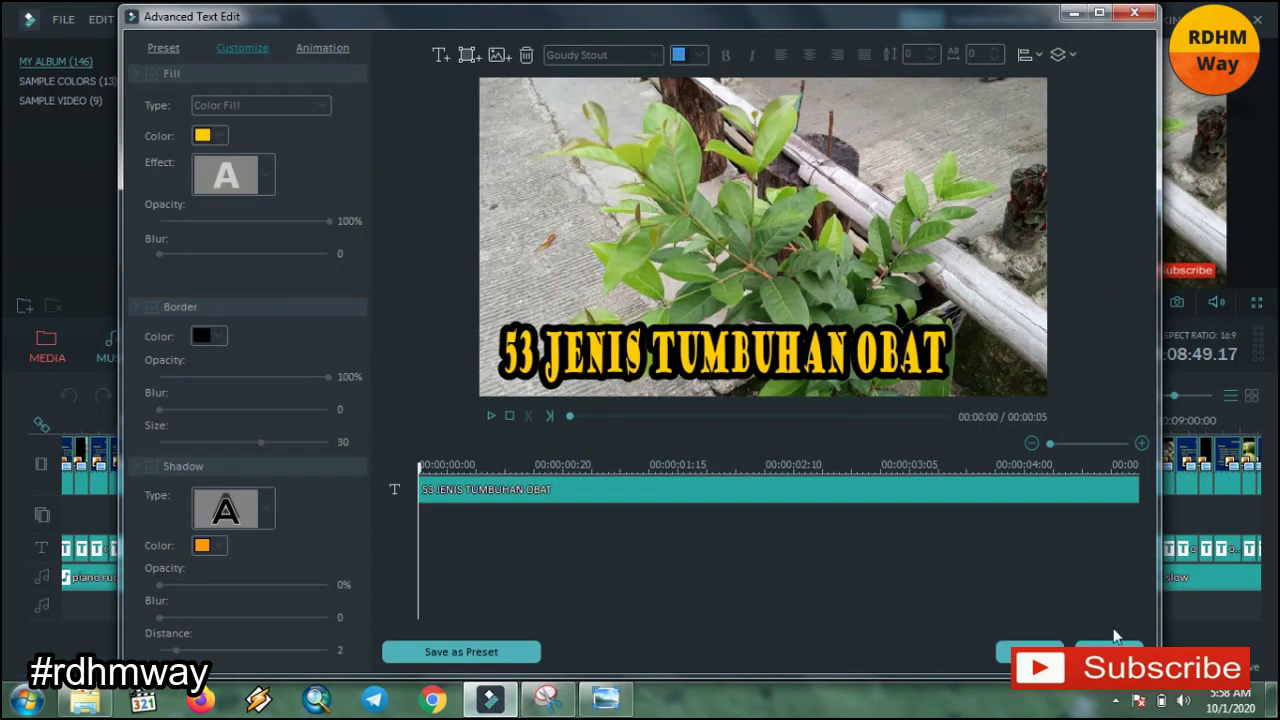
left_click(1108, 651)
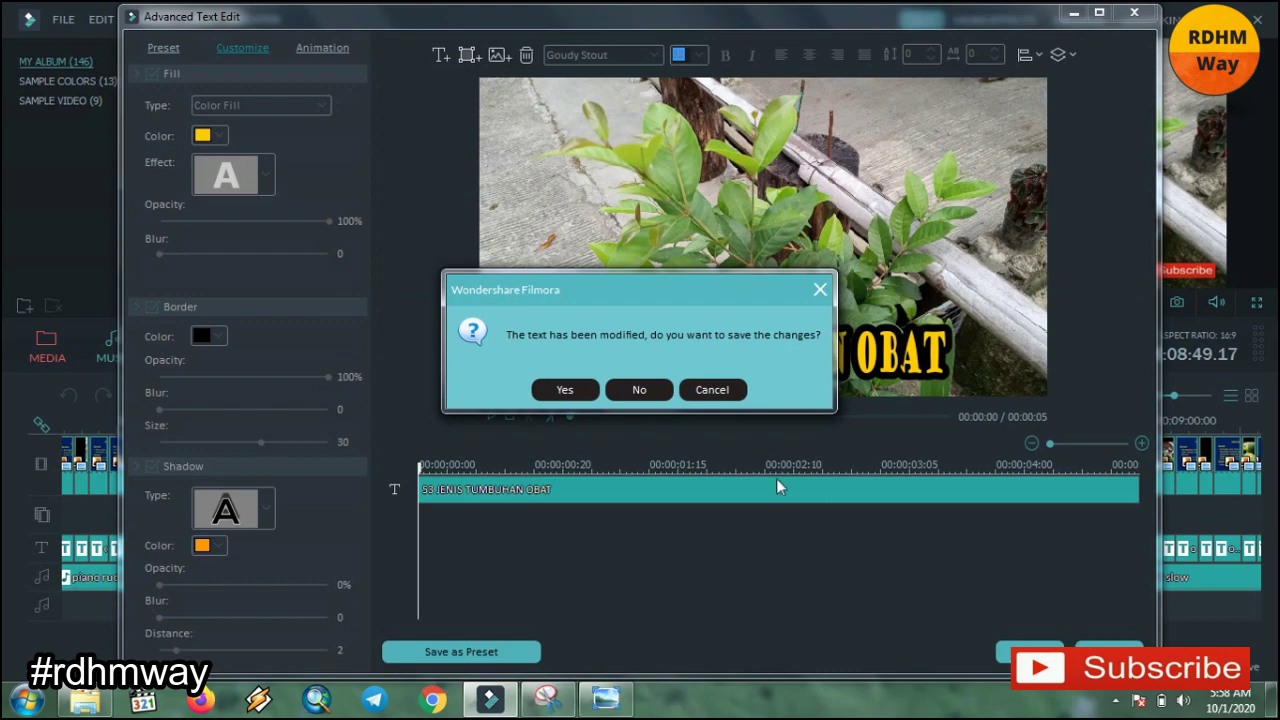
left_click(639, 390)
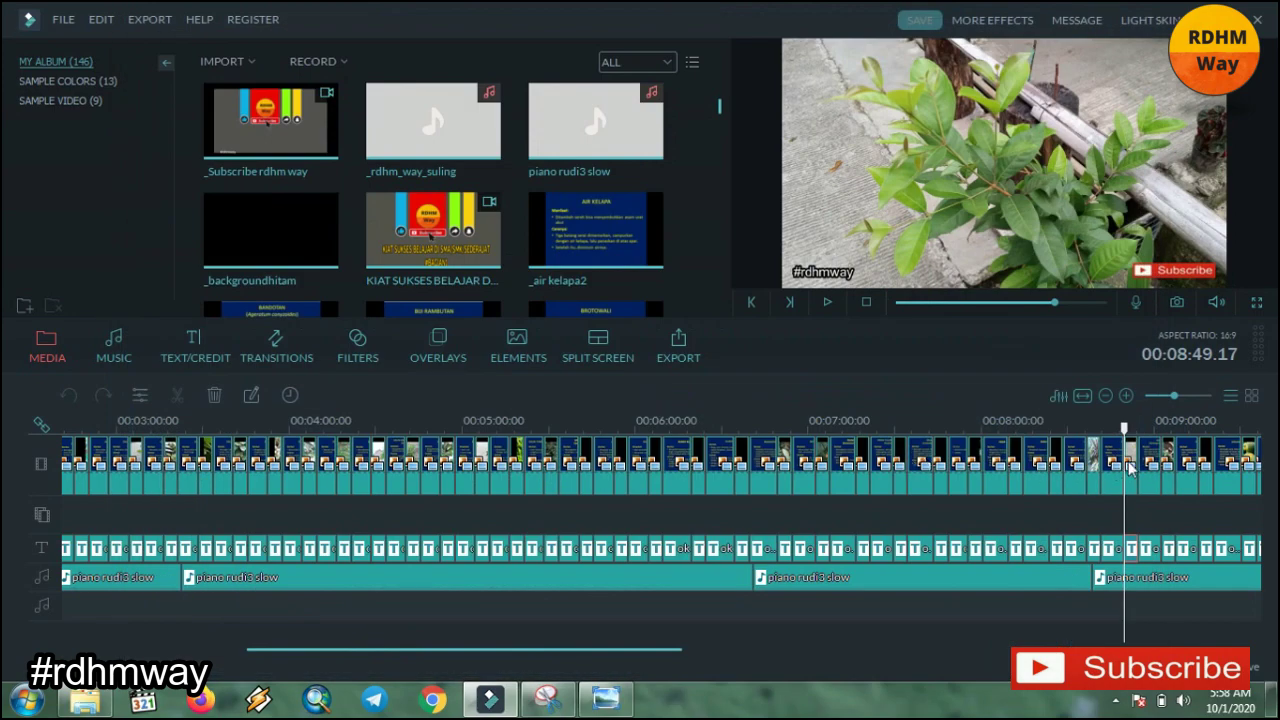
Apply a 16:9 crop constraint to the plant photo clip at the playhead
left_click(1128, 462)
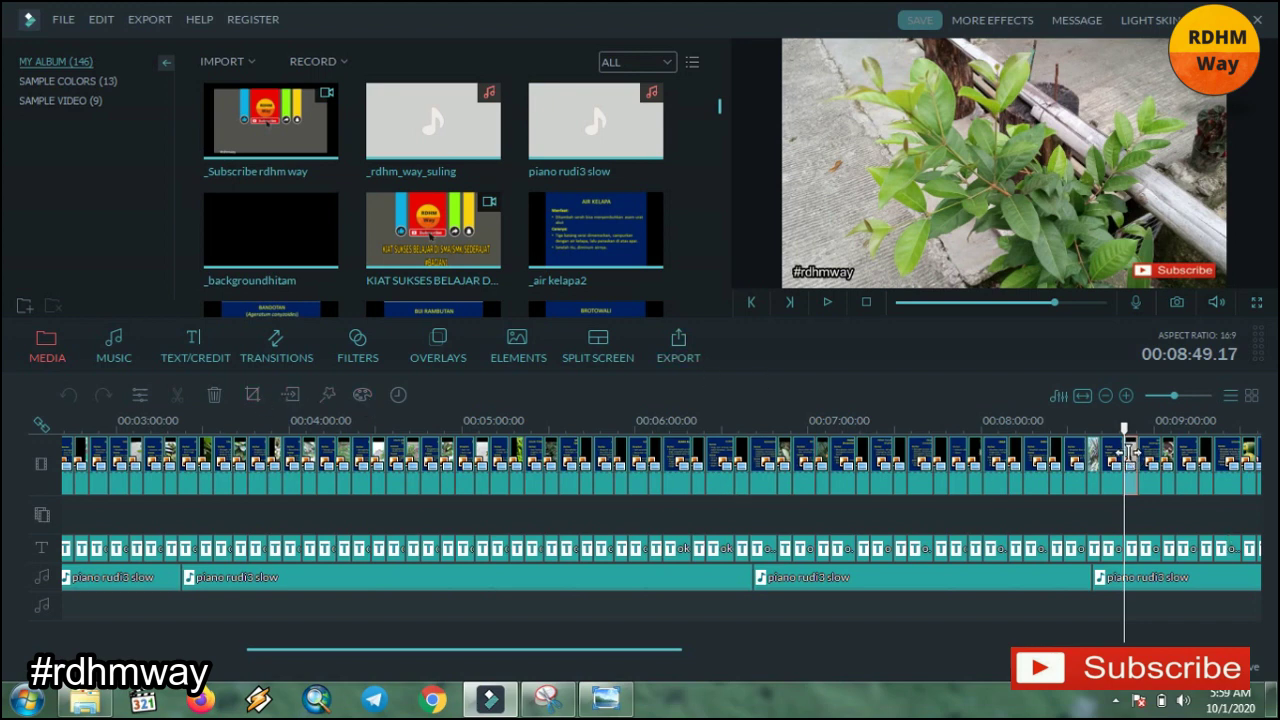
left_click(253, 396)
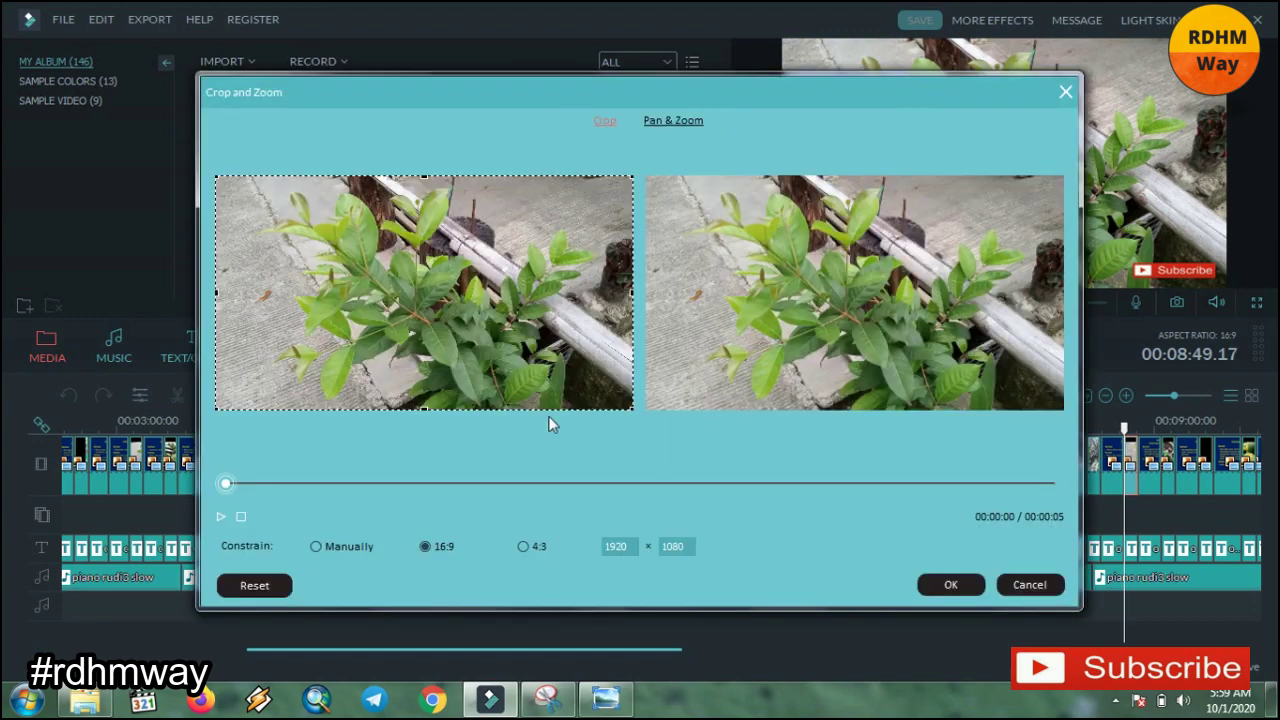
left_click(425, 547)
left_click(960, 586)
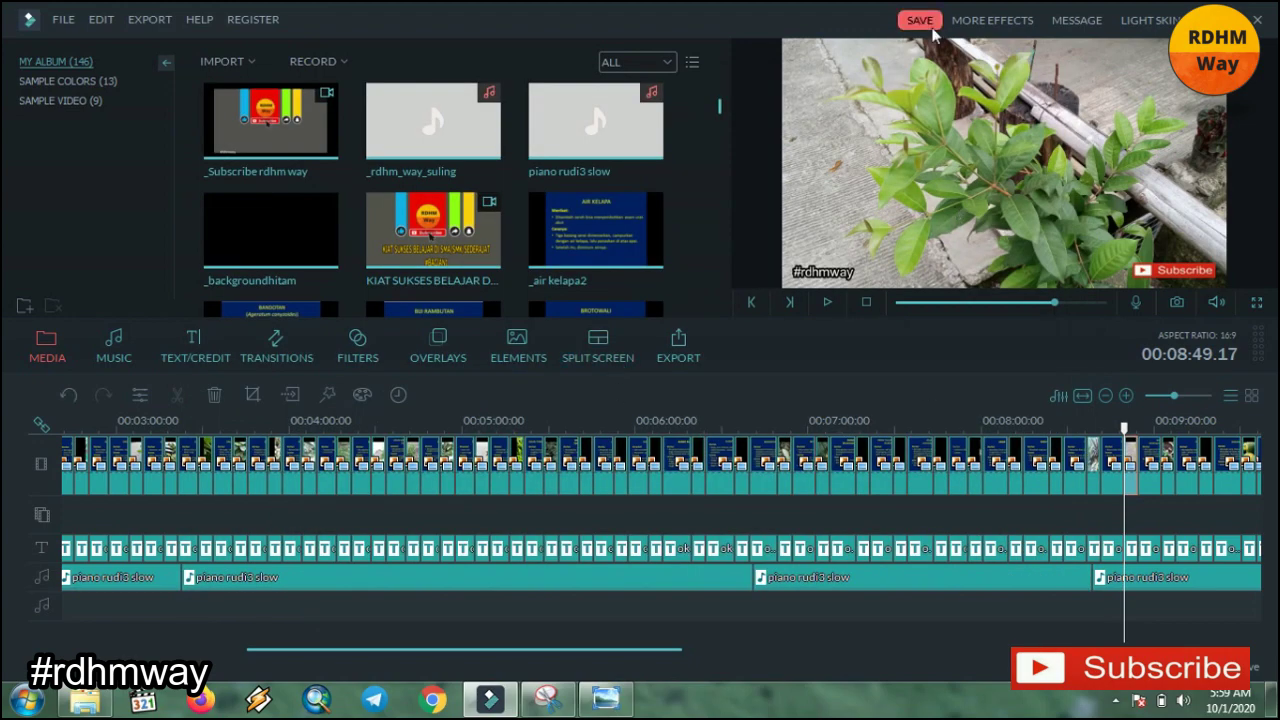